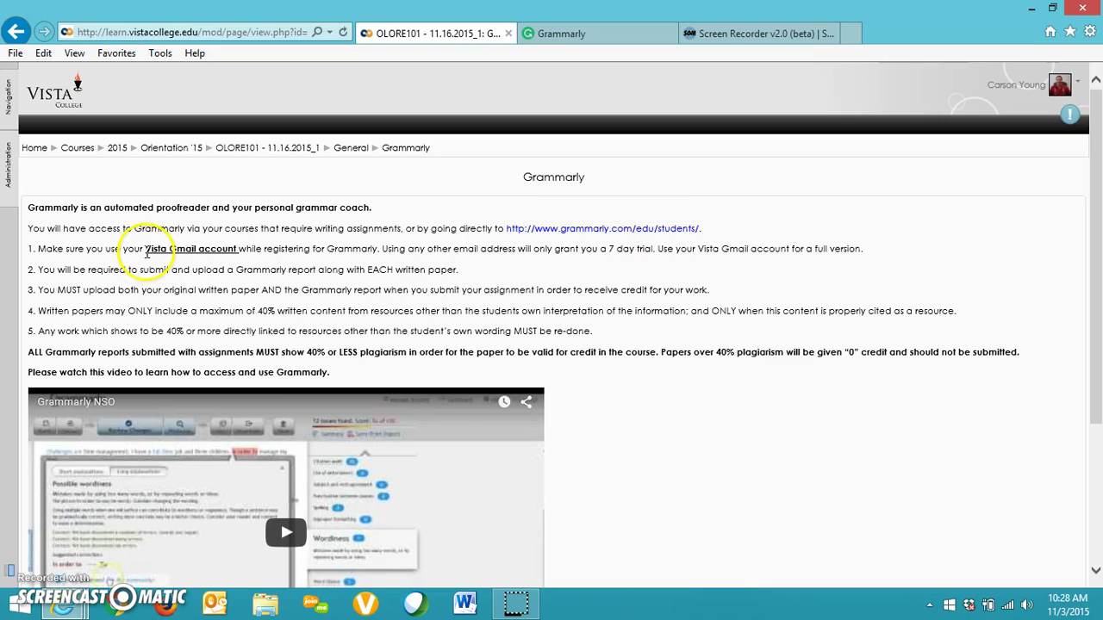
Highlight the Vista Gmail account requirement on the course page, and switch to the Grammarly document library
drag(146, 249, 211, 248)
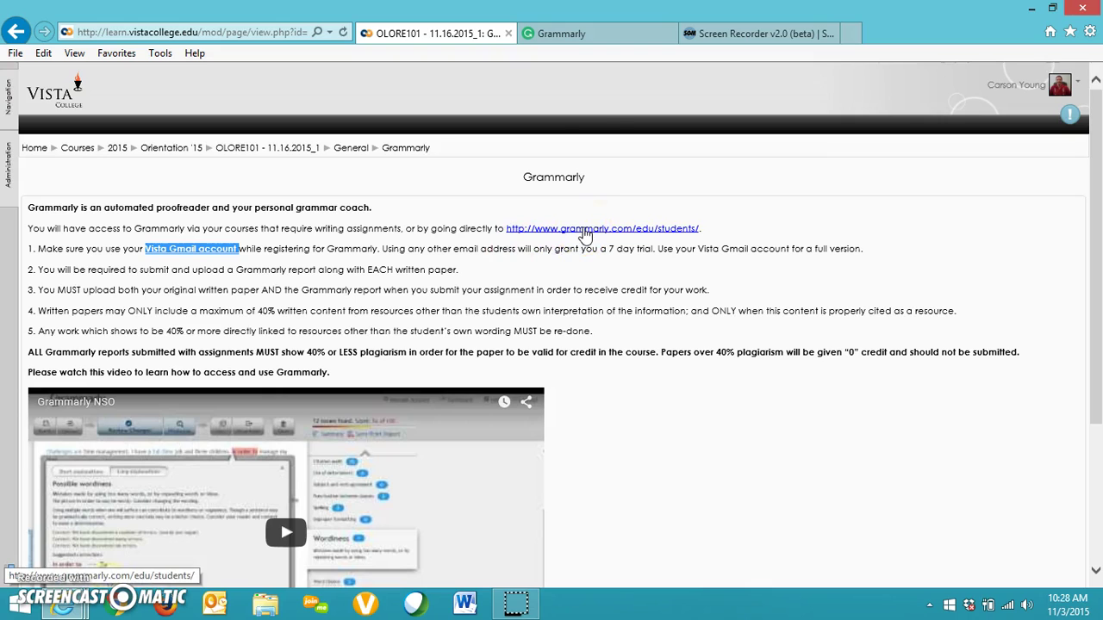
click(615, 34)
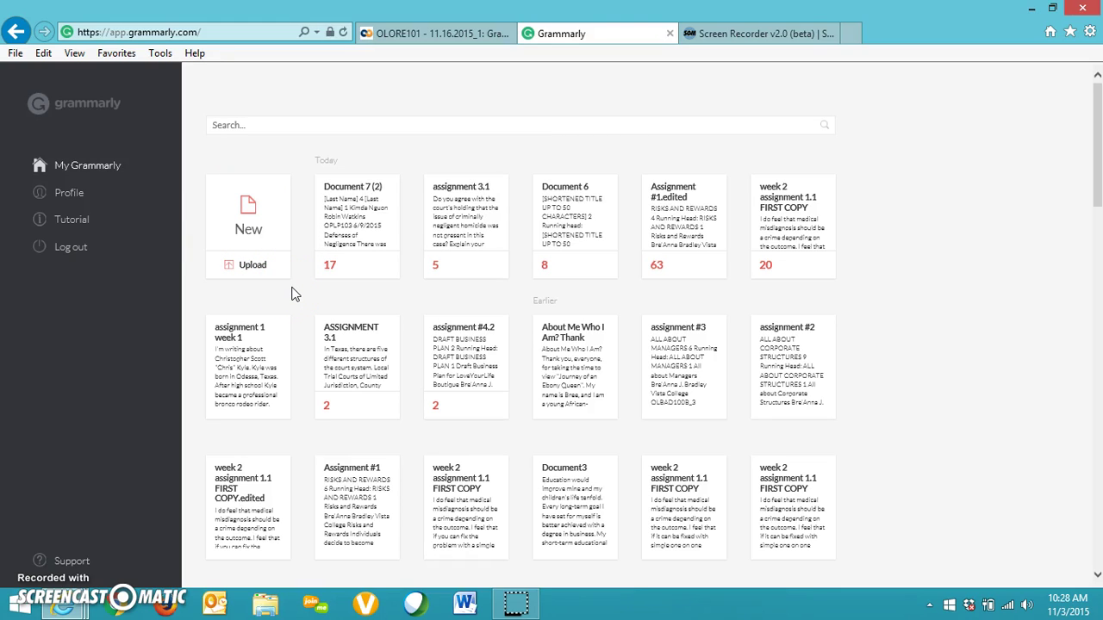
Try to upload the Word file Document 7 (2) from the Desktop as a new paper
click(256, 265)
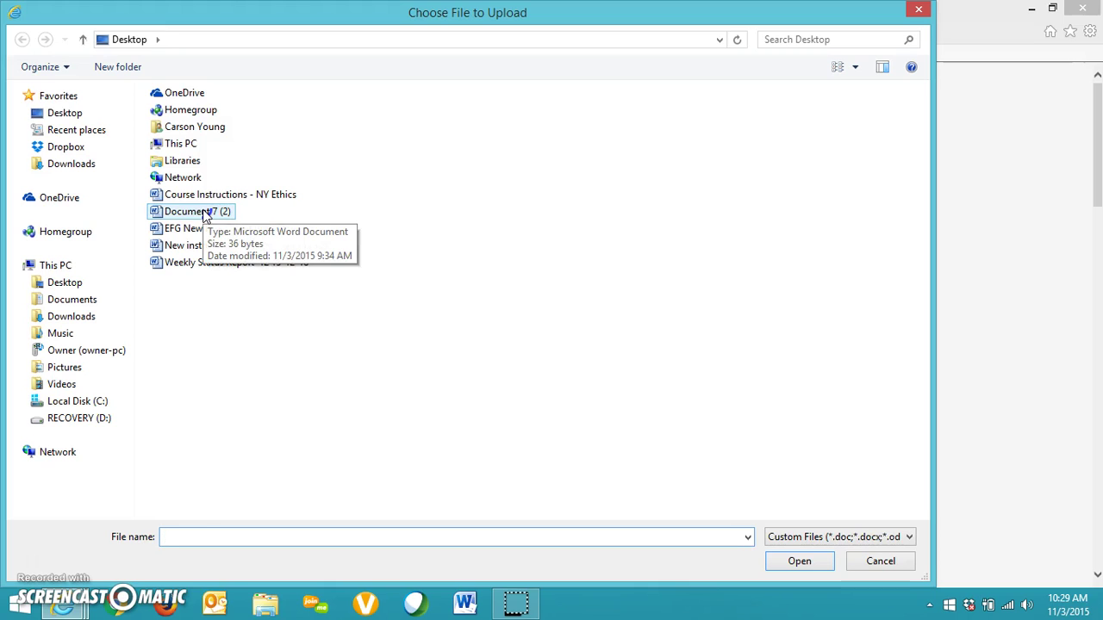
click(204, 213)
click(799, 561)
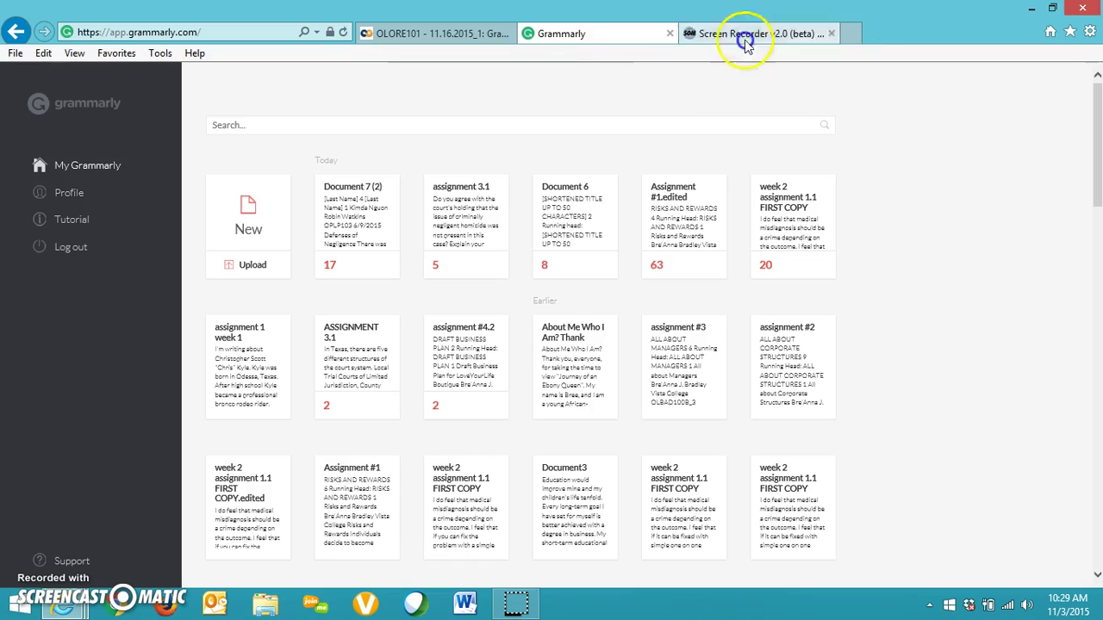
Open Document 7 (2) from today's papers and look over the beginning of the text with its suggestions
click(354, 205)
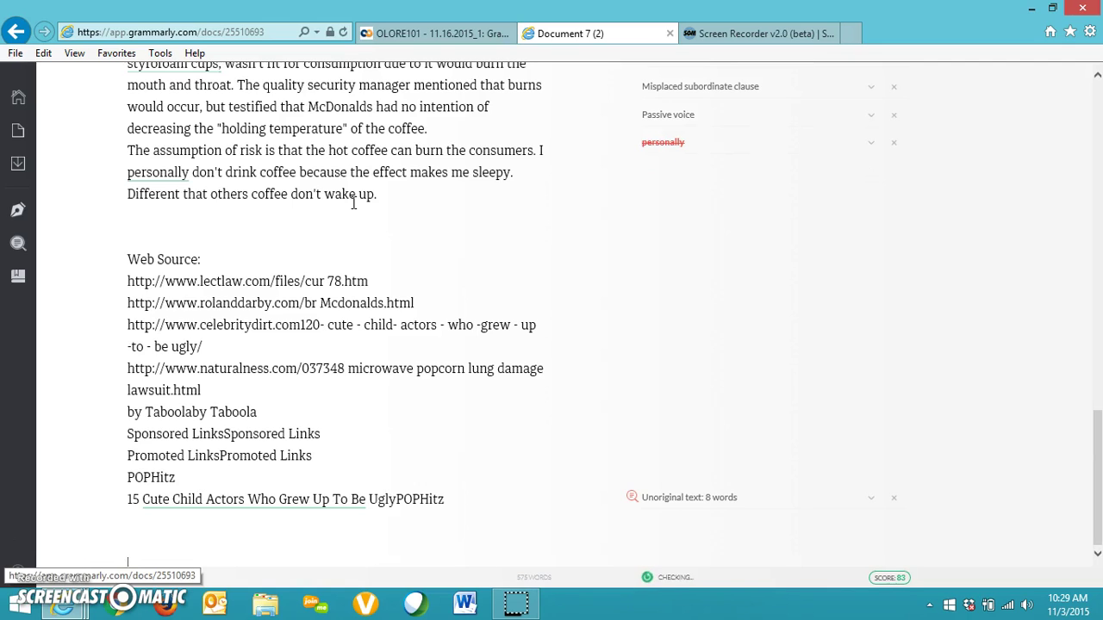
scroll(353, 204, up, 20)
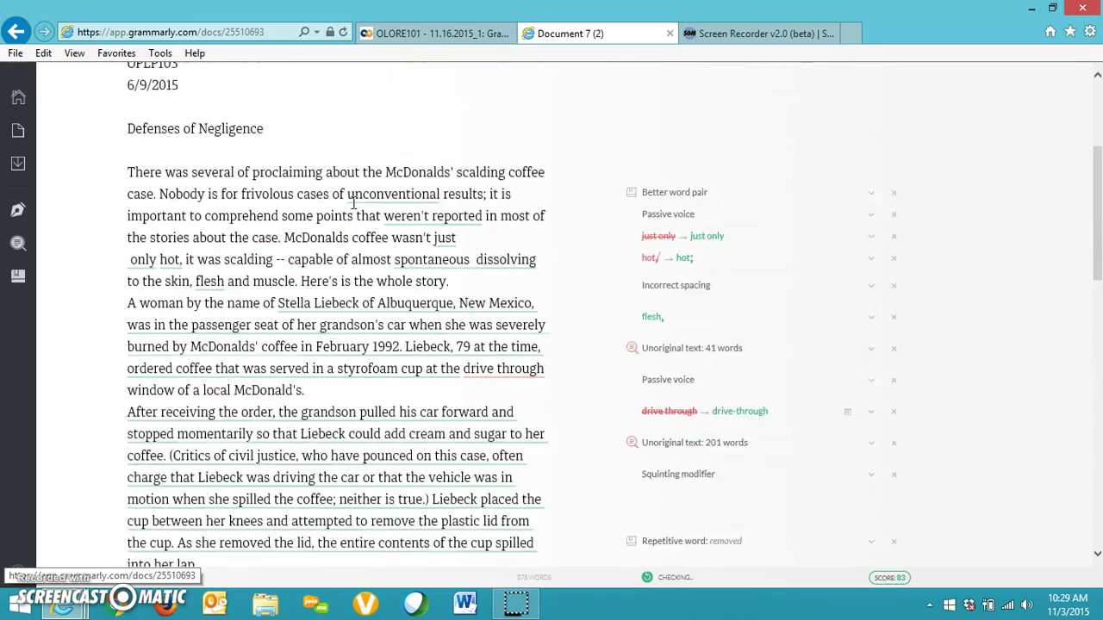
scroll(353, 203, up, 2)
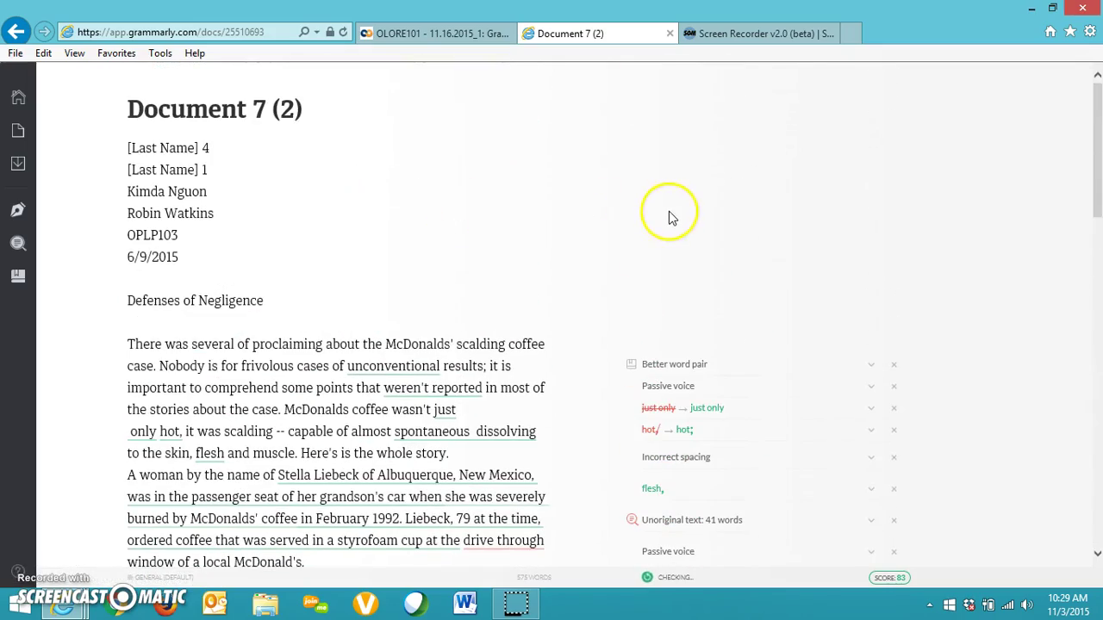
scroll(670, 217, down, 5)
scroll(669, 217, up, 5)
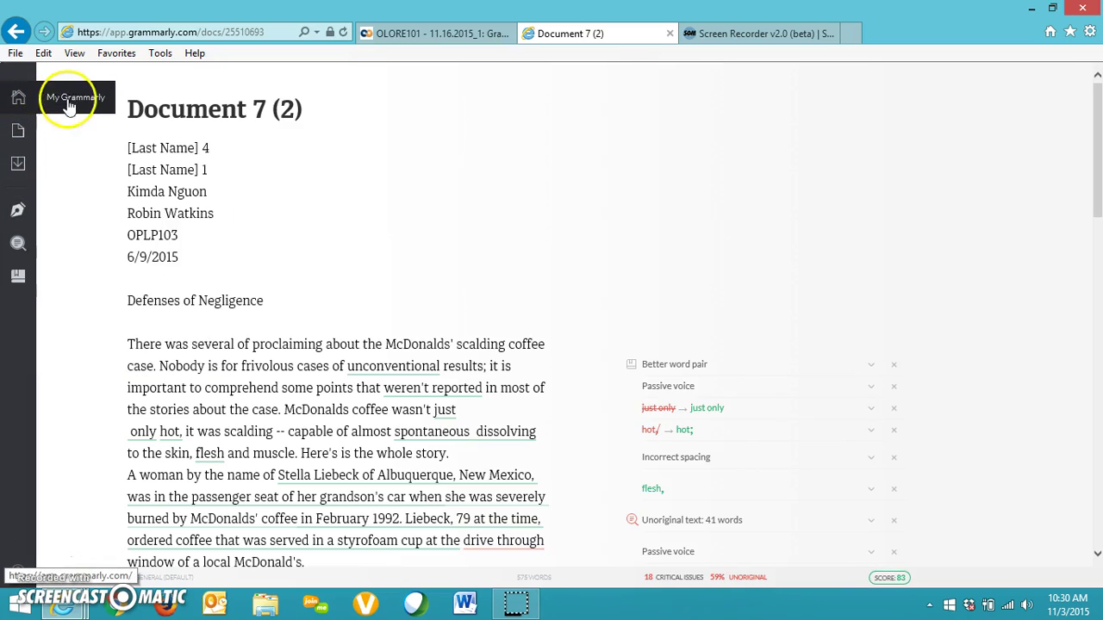
Examine the options for starting, pasting or uploading a paper and for copying or downloading the checked one
click(18, 131)
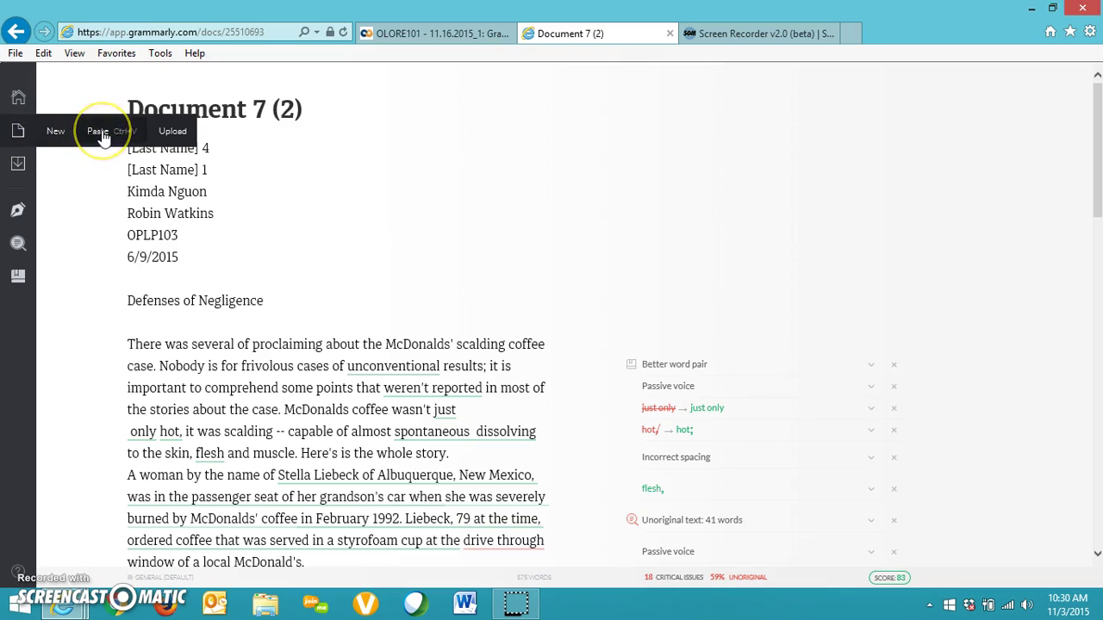
drag(102, 138, 188, 136)
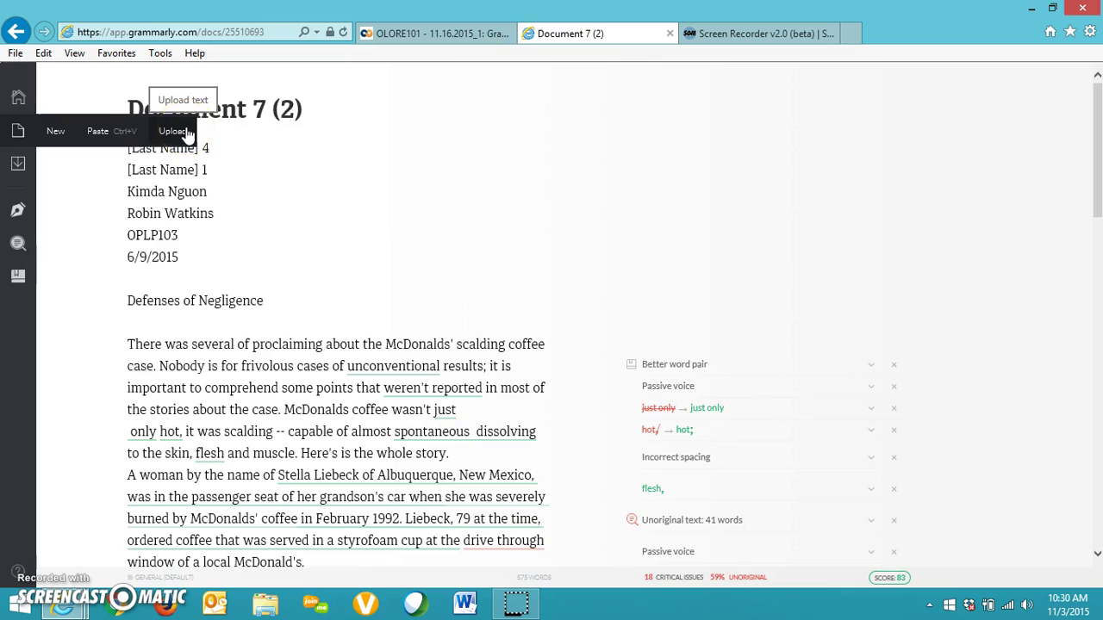
mouse_move(165, 128)
mouse_down()
mouse_move(91, 128)
mouse_move(171, 137)
mouse_up()
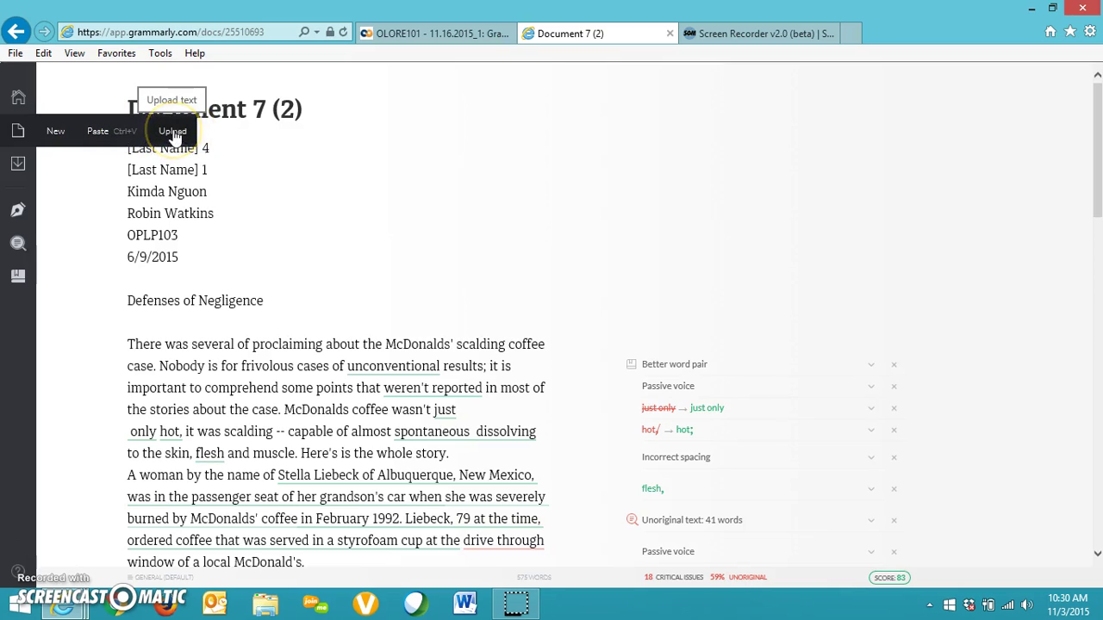
drag(29, 123, 138, 168)
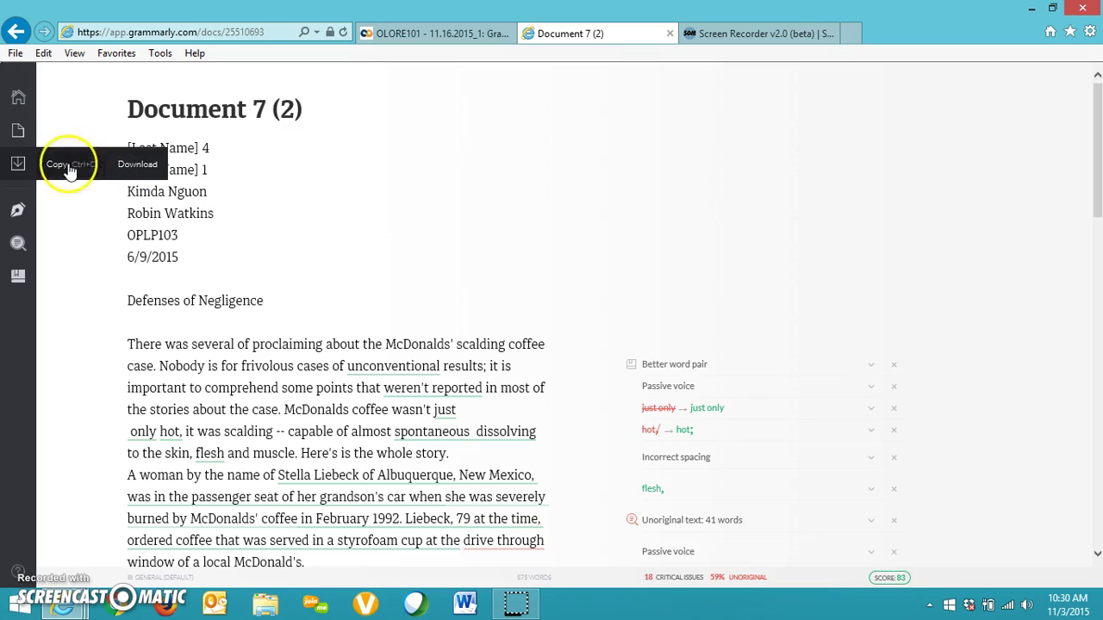
Examine the document type and the writing, plagiarism and vocabulary enhancement checks available for the paper
click(19, 212)
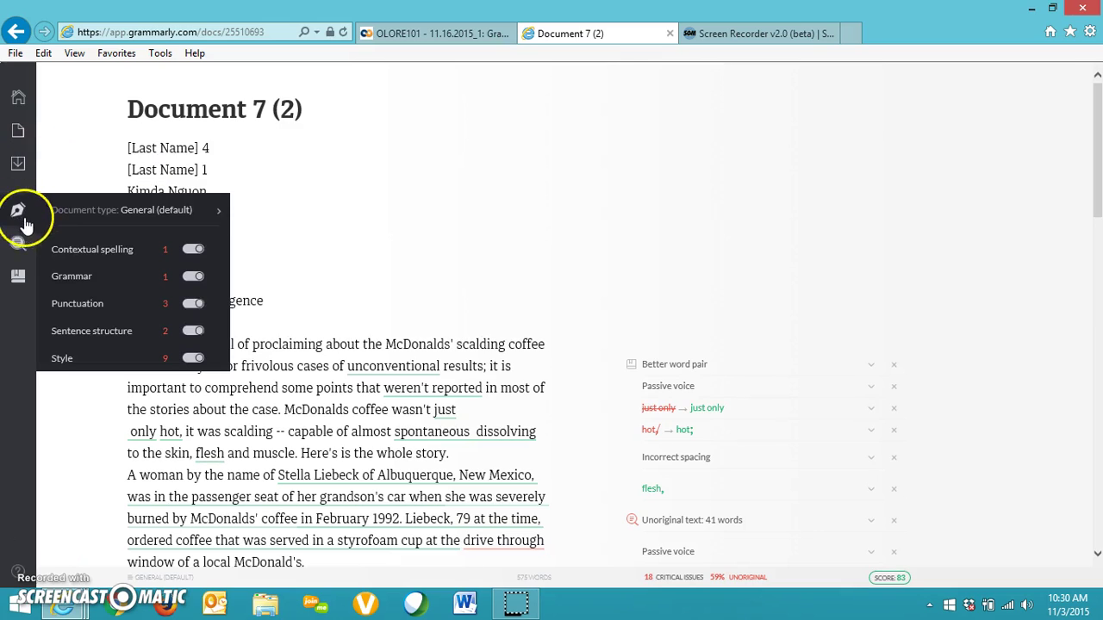
click(190, 253)
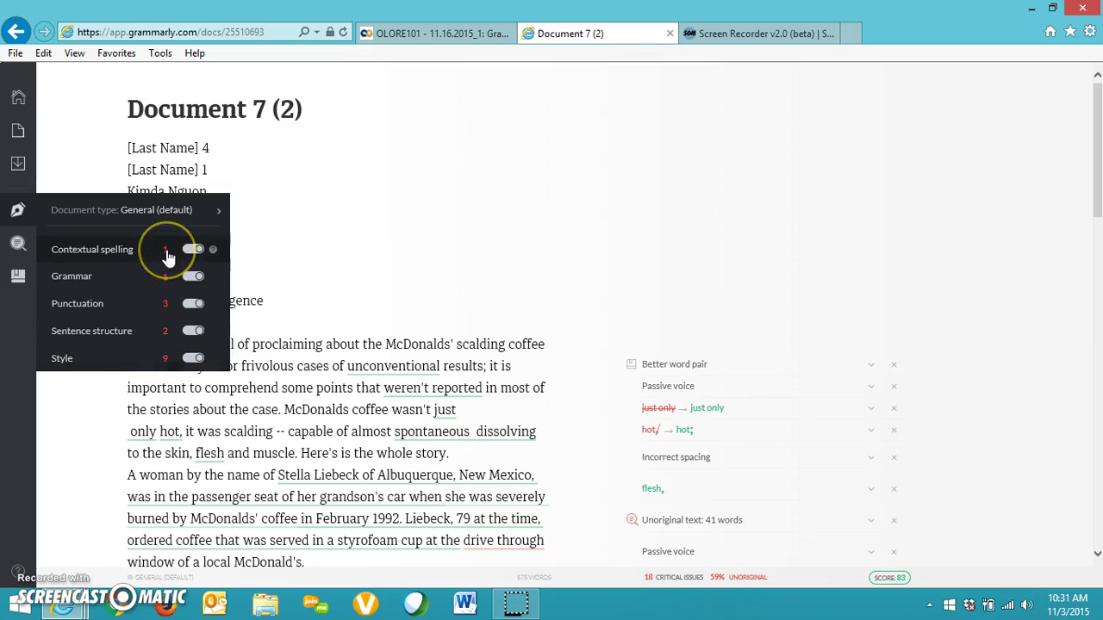
mouse_move(18, 244)
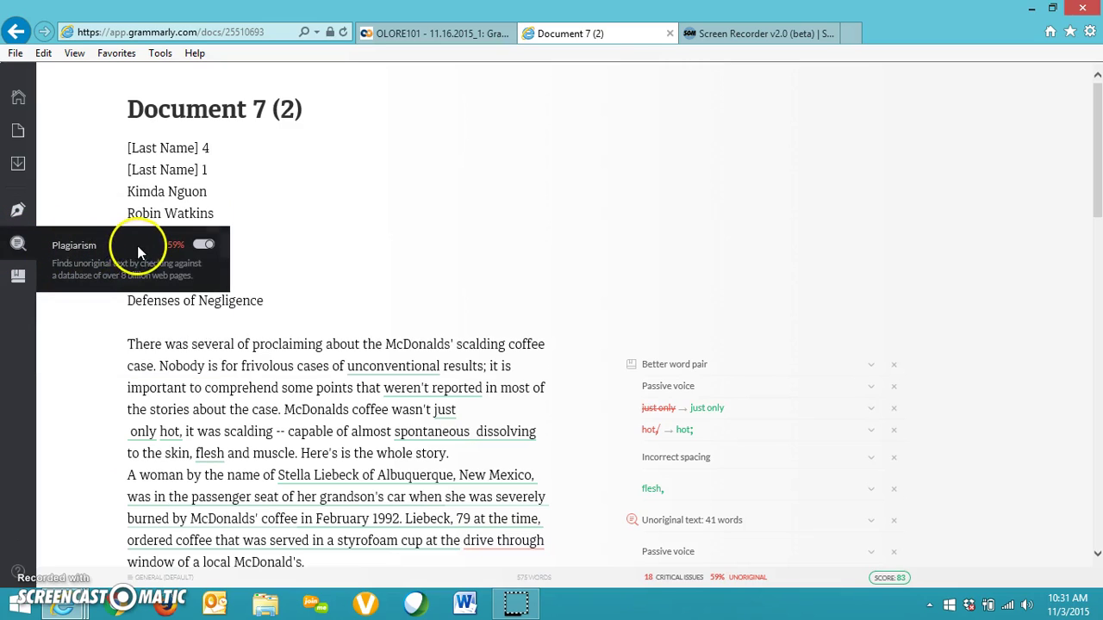
click(205, 247)
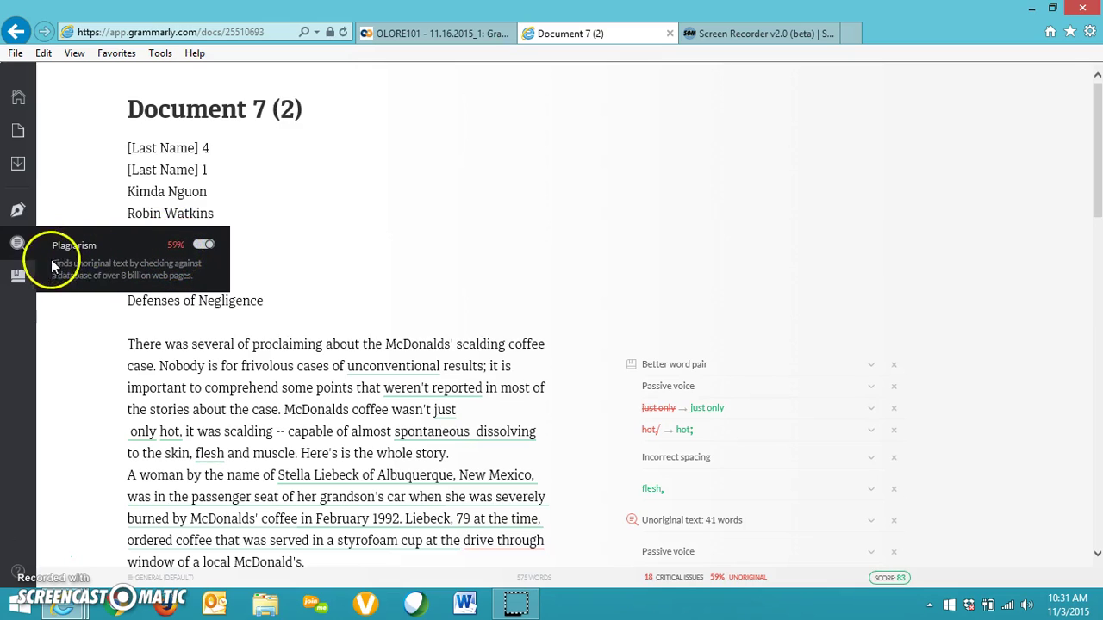
mouse_move(17, 278)
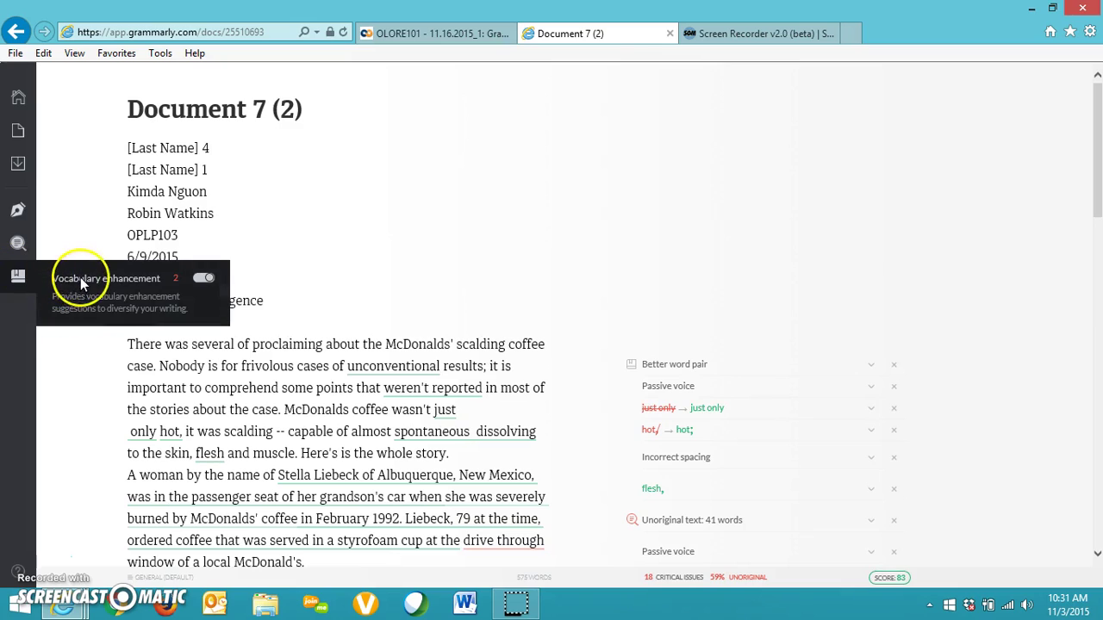
click(203, 279)
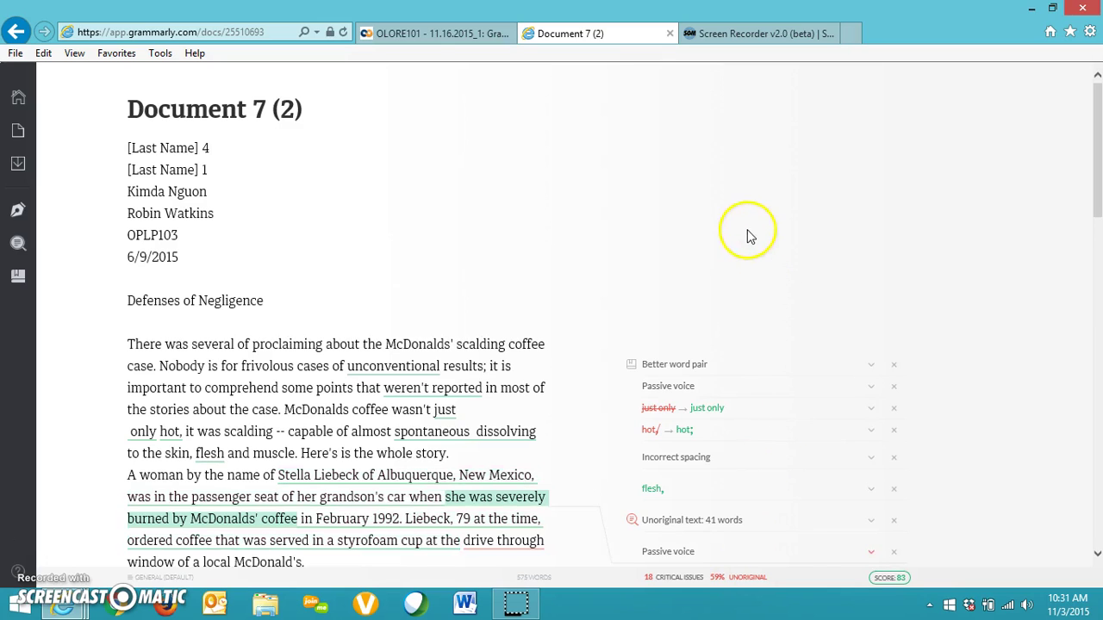
Read the full explanations of the incorrect spacing suggestion and the passive voice suggestion about McDonalds' coffee, collapsing each card
scroll(750, 230, down, 1)
scroll(722, 221, down, 2)
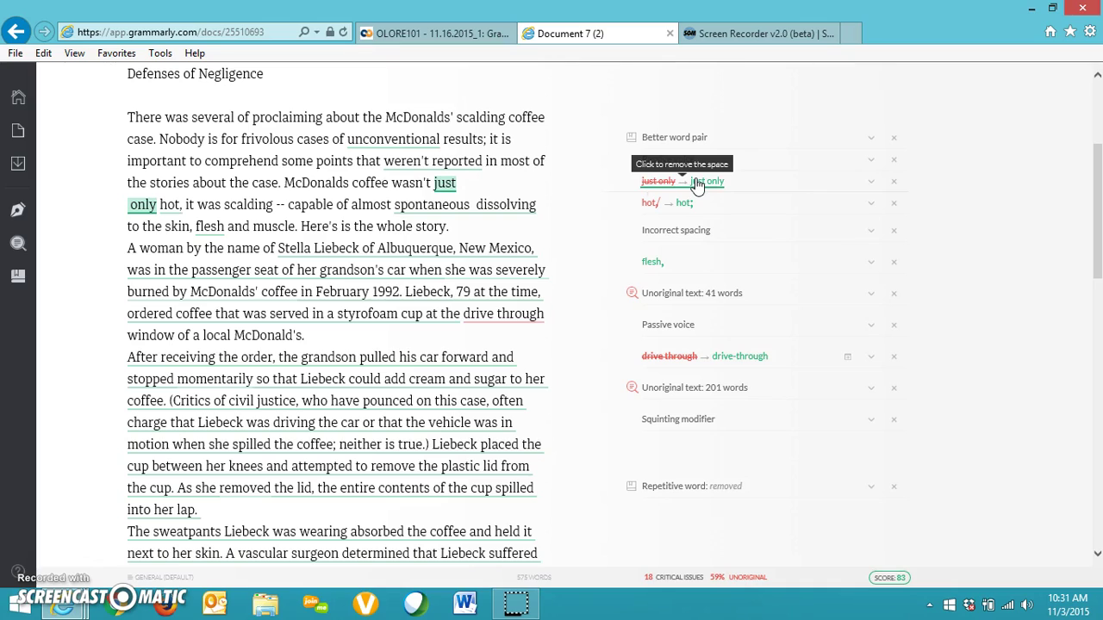
click(686, 140)
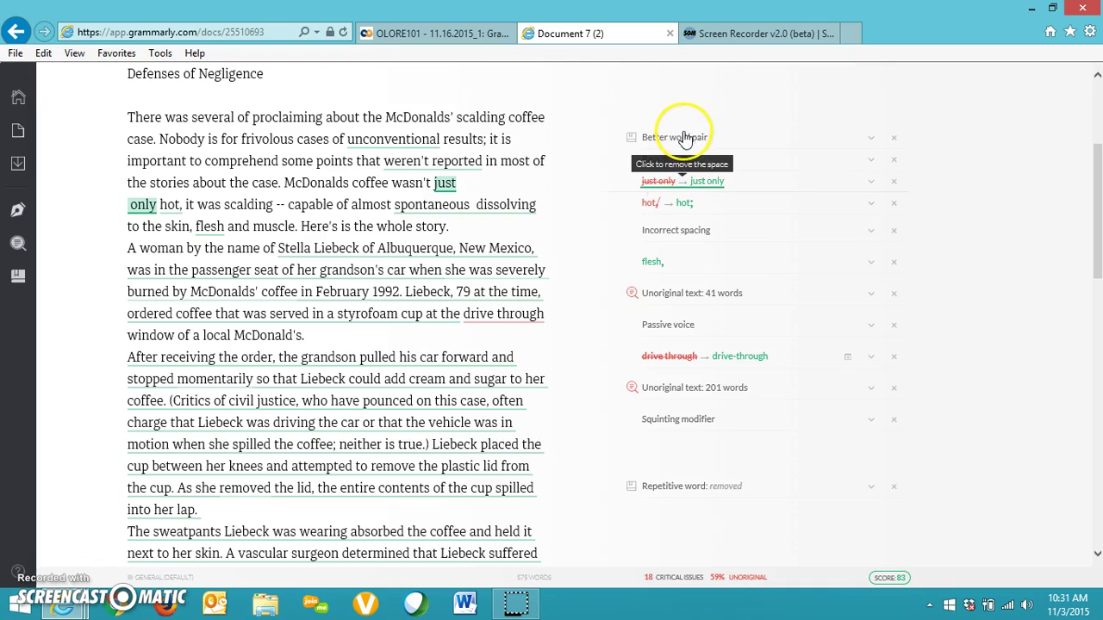
click(694, 230)
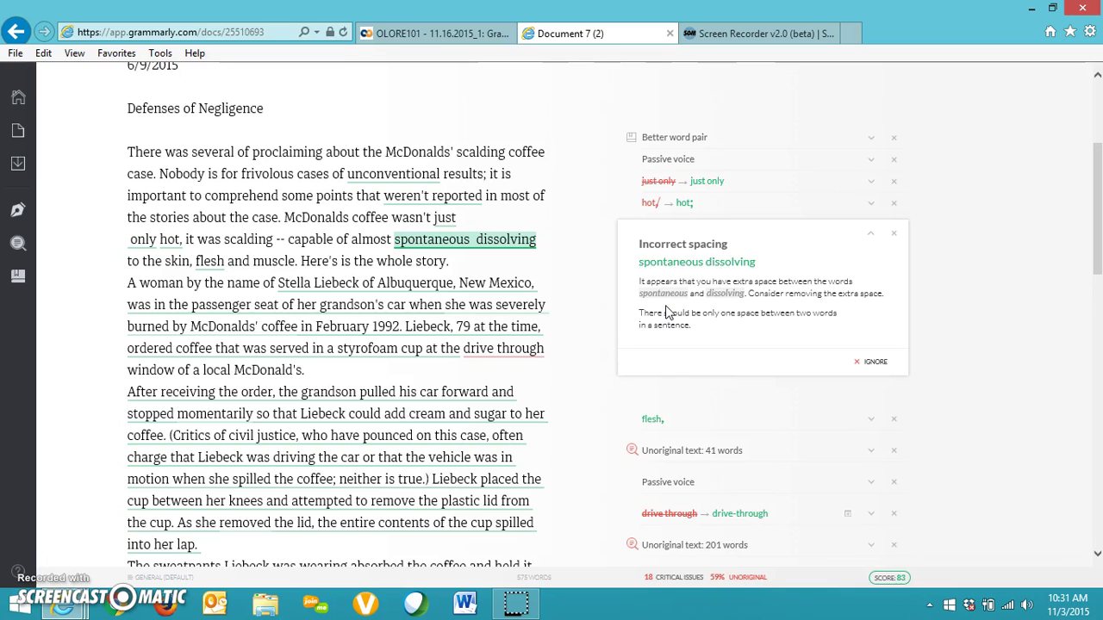
click(708, 248)
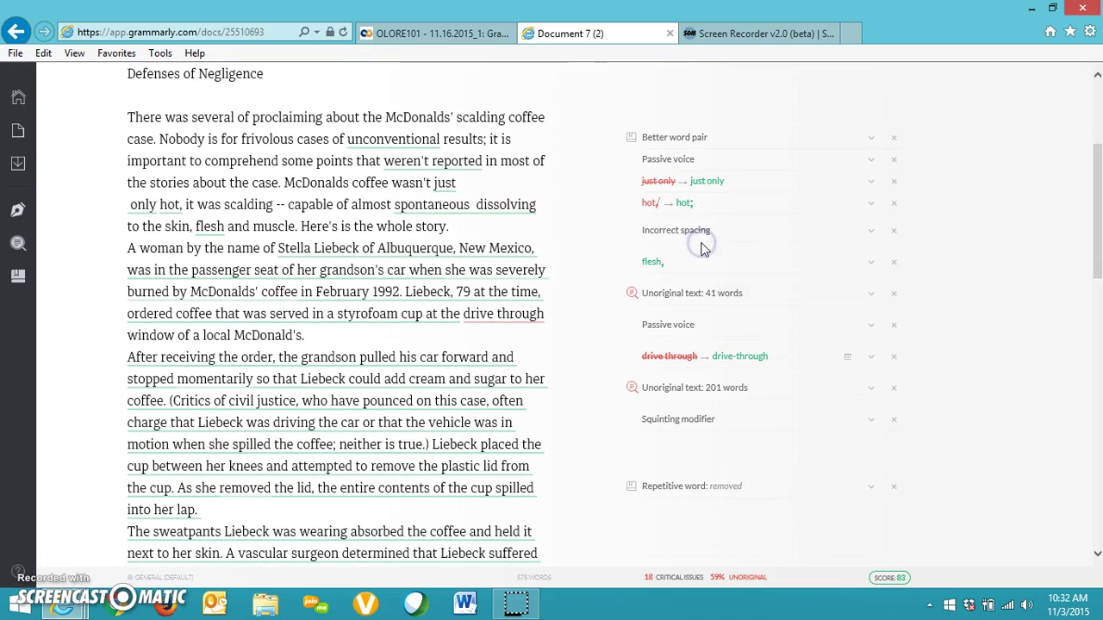
click(663, 328)
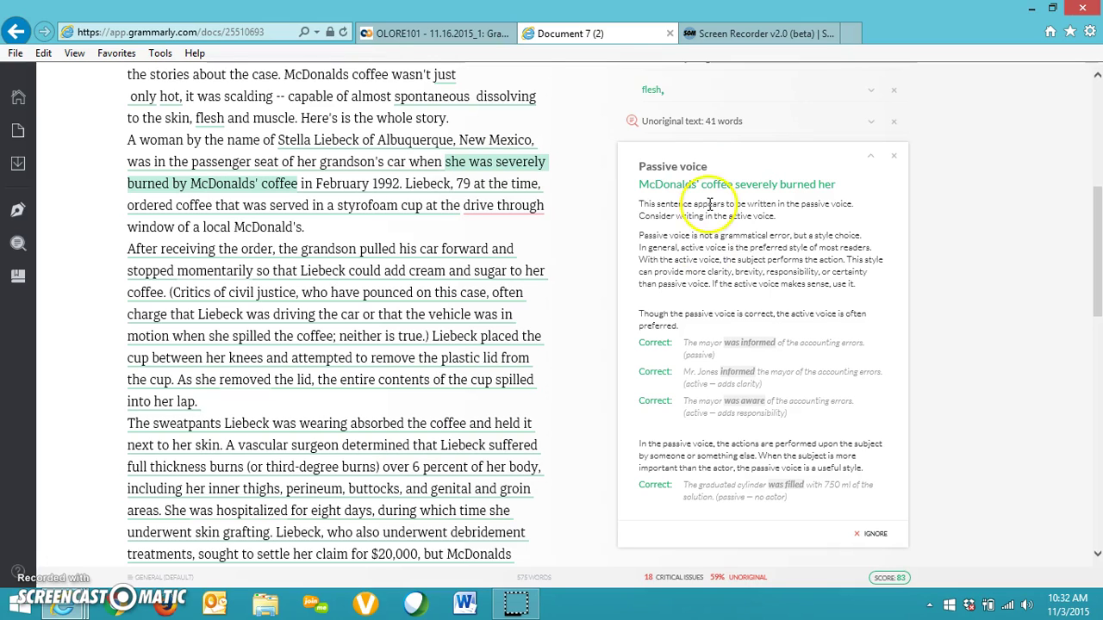
click(692, 165)
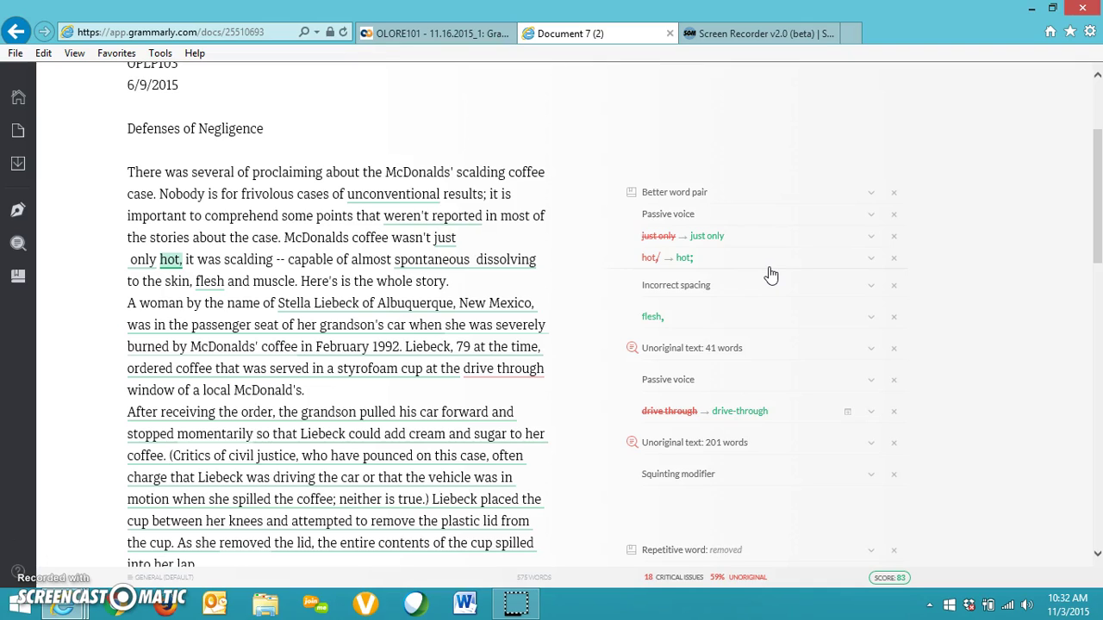
Accept the corrections that remove the extra space in "just only" and replace the comma after "hot" with a semicolon
click(756, 270)
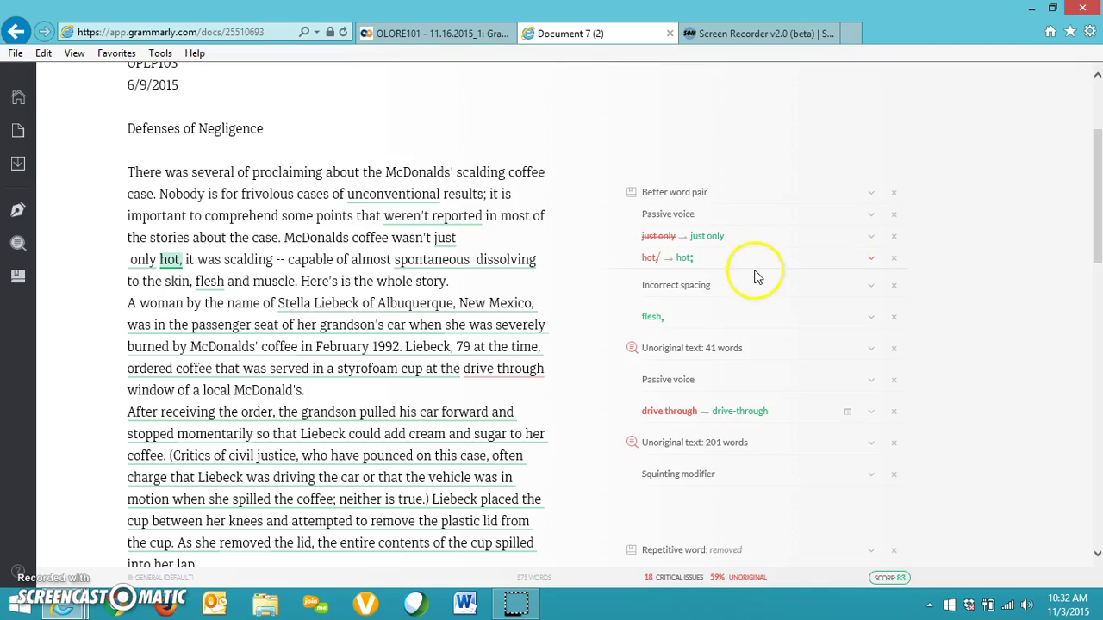
click(714, 243)
click(896, 578)
click(767, 350)
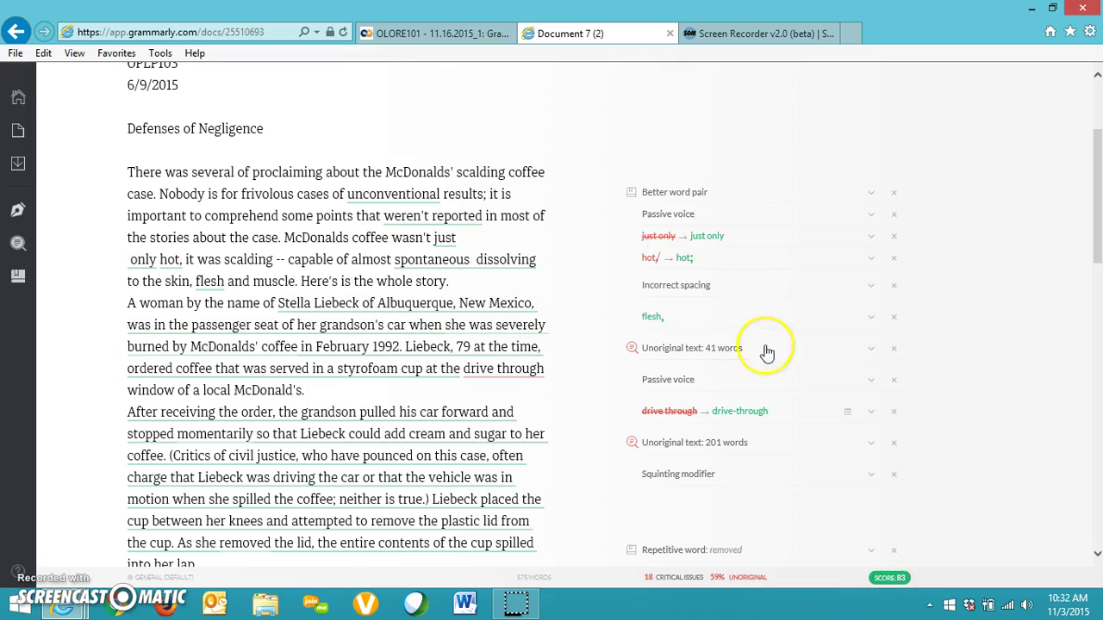
click(713, 241)
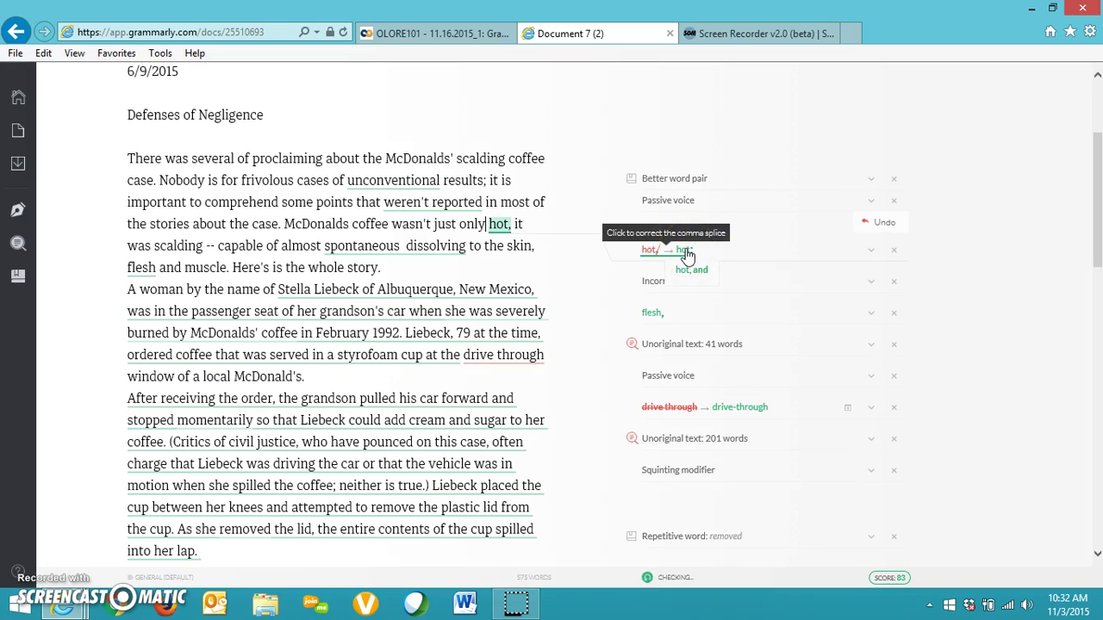
click(686, 251)
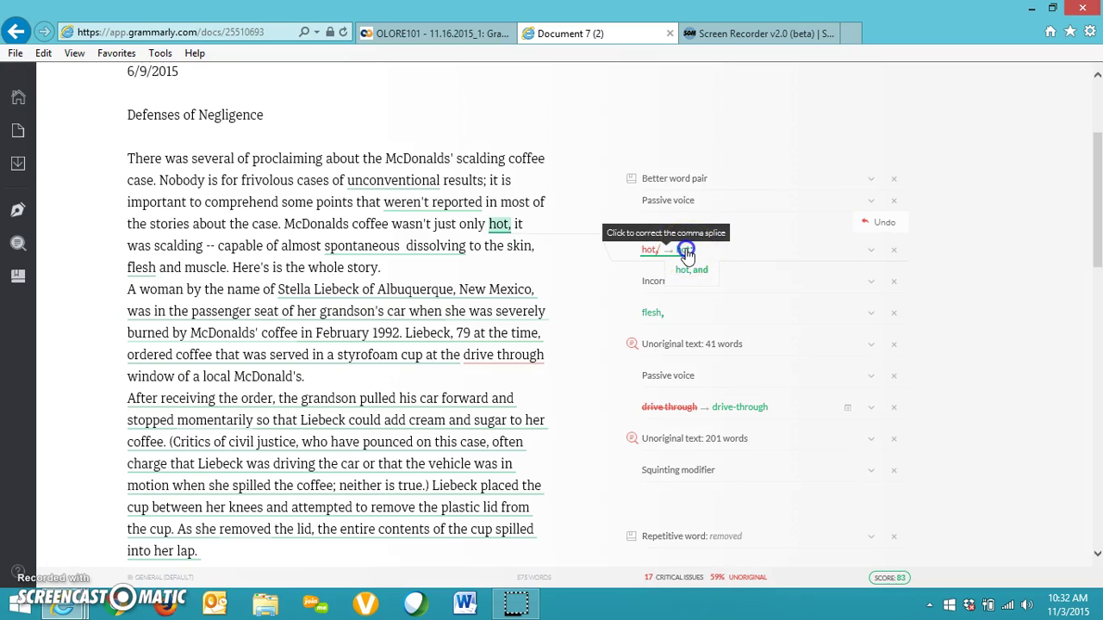
click(685, 252)
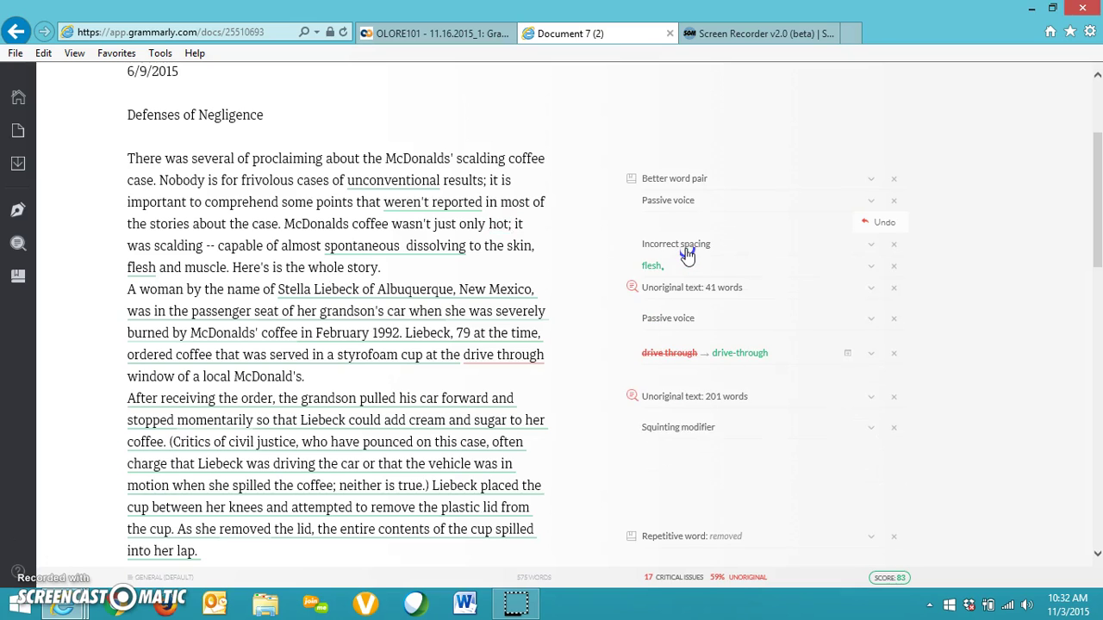
Accept the suggestion to add a comma after "flesh" in the first paragraph
scroll(672, 257, down, 2)
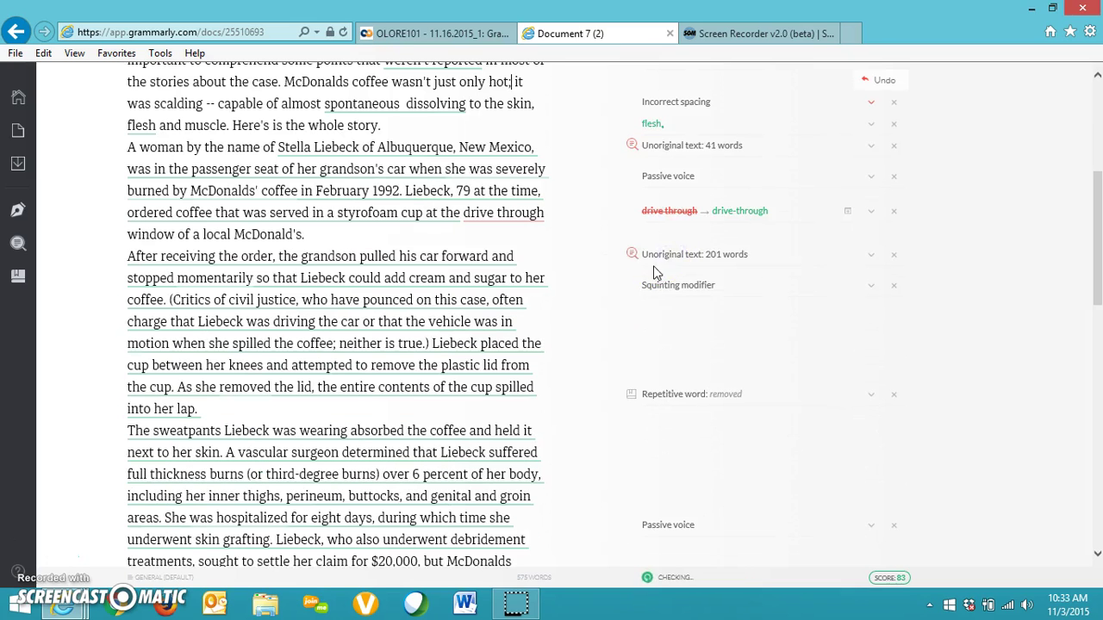
click(654, 128)
click(654, 127)
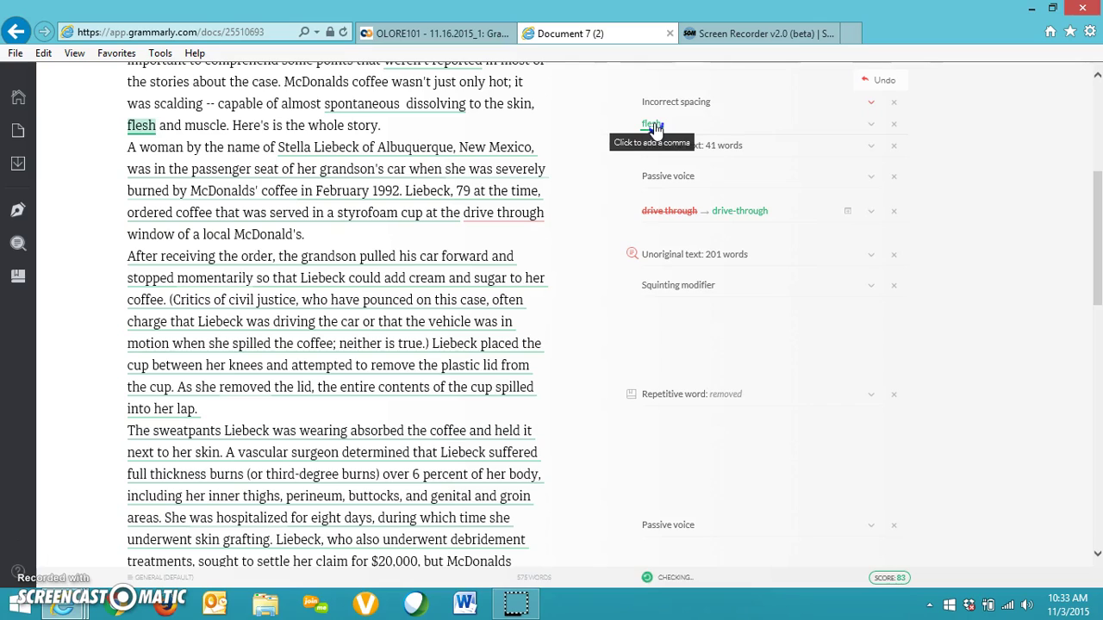
click(654, 127)
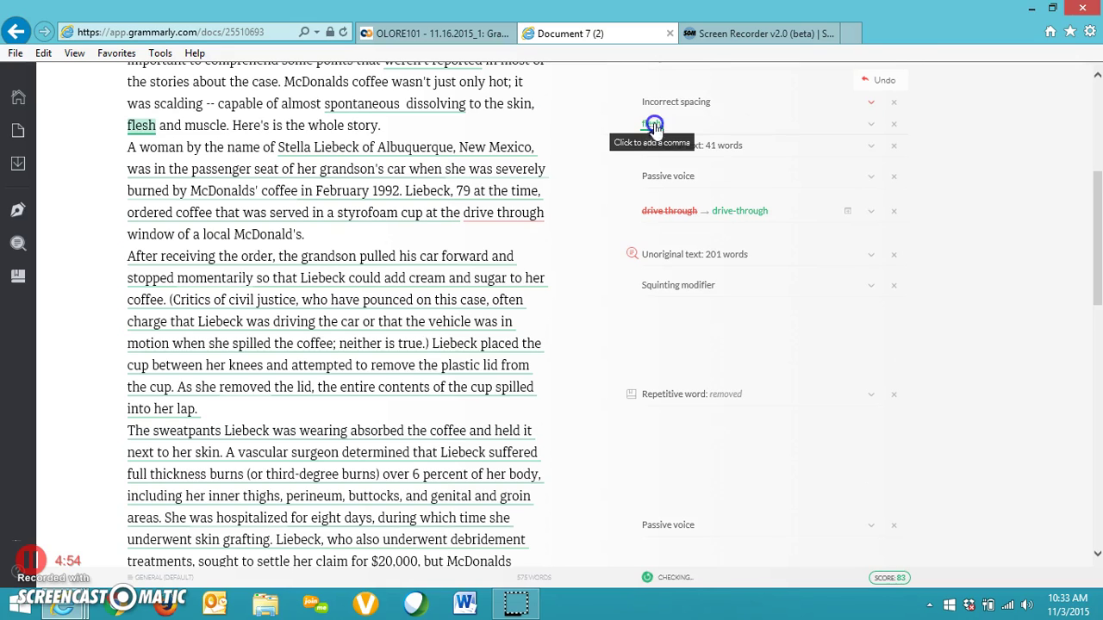
click(654, 125)
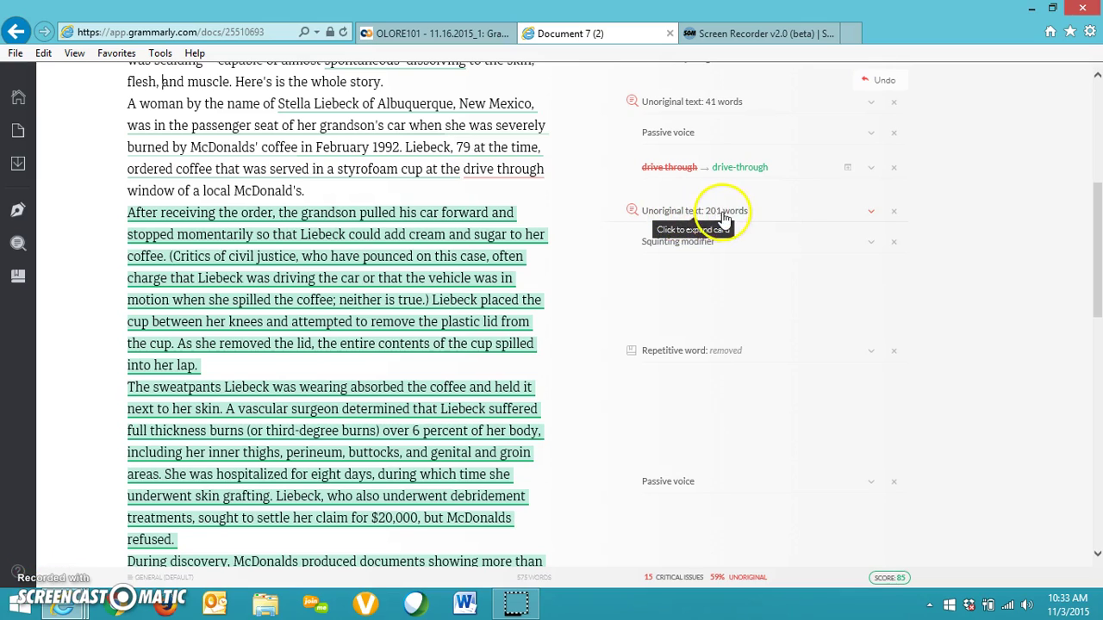
Expand the 201-word unoriginal text match to review its MLA, APA and Chicago references, and dismiss it
click(680, 212)
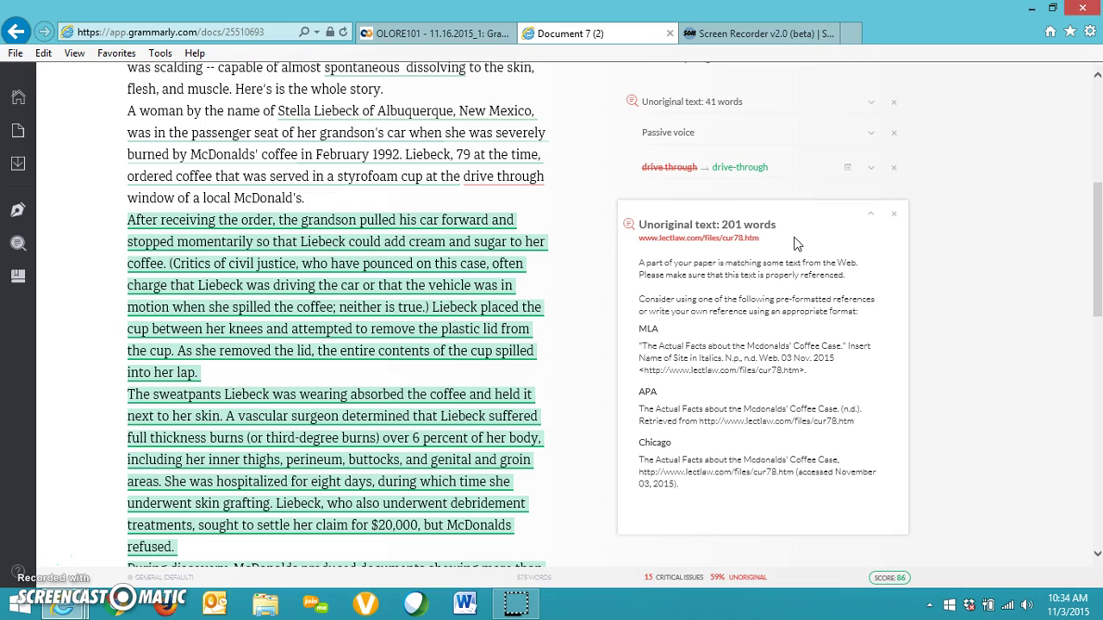
click(893, 214)
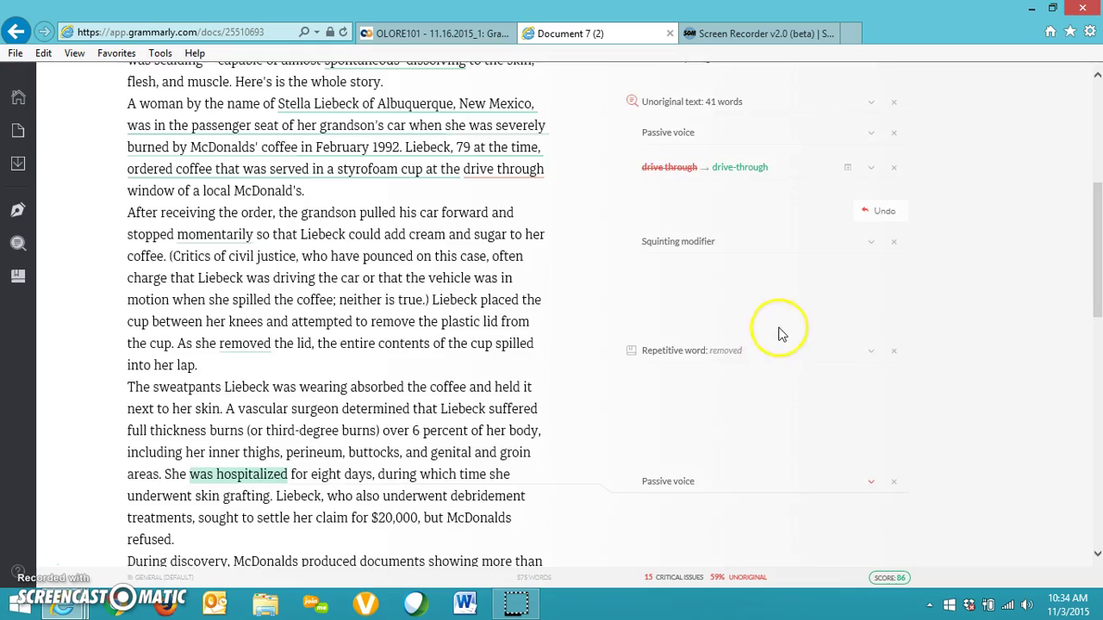
Open the document's score report and review its score, plagiarism percentage and alert categories from Contextual Spelling to Vocabulary enhancement
scroll(776, 258, up, 3)
scroll(776, 250, down, 3)
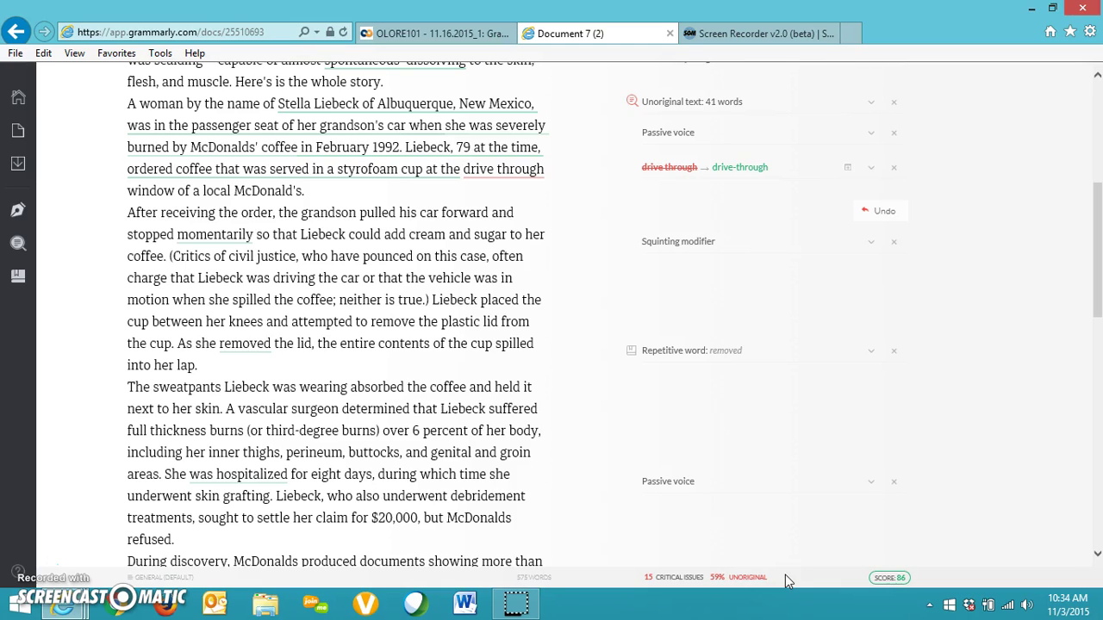
click(889, 581)
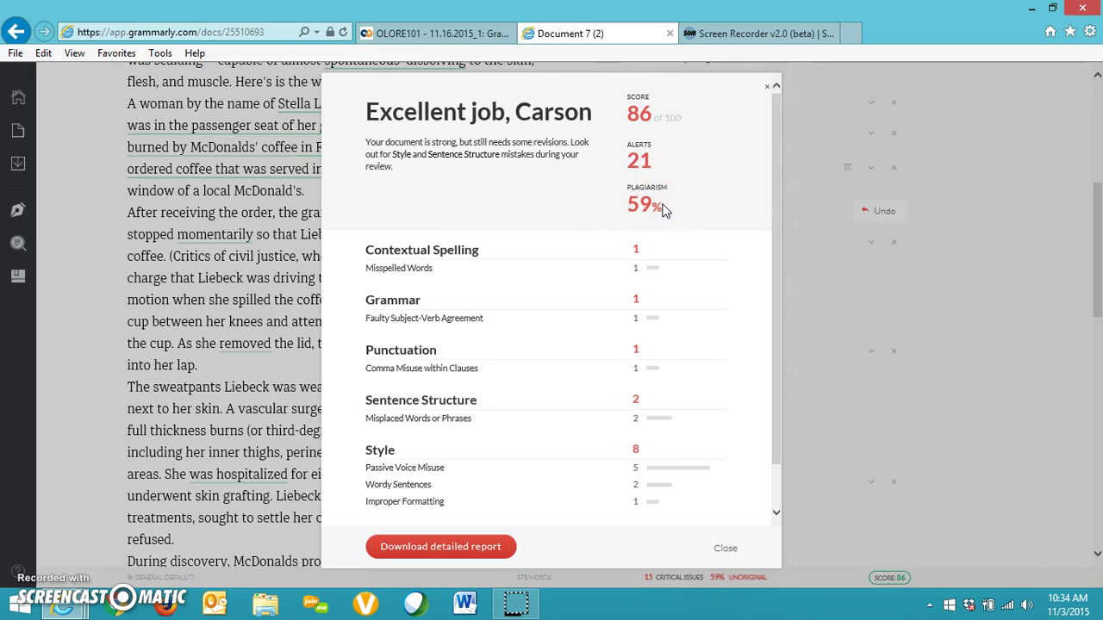
scroll(664, 211, down, 2)
scroll(664, 212, up, 2)
scroll(664, 211, down, 2)
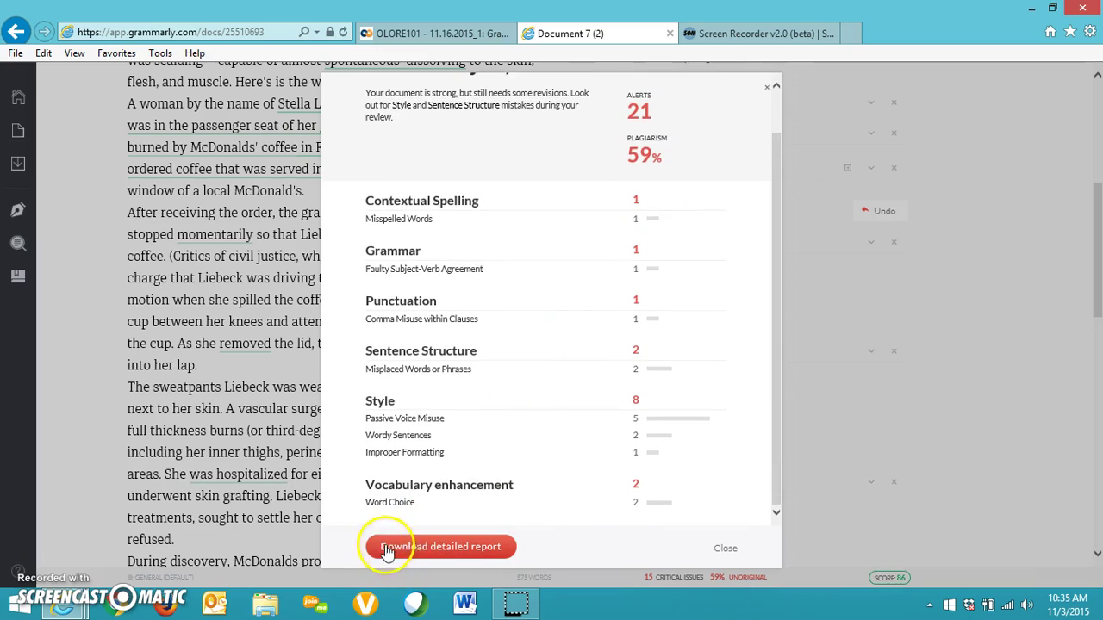
Download the detailed report PDF and choose to save it under a custom name
click(441, 547)
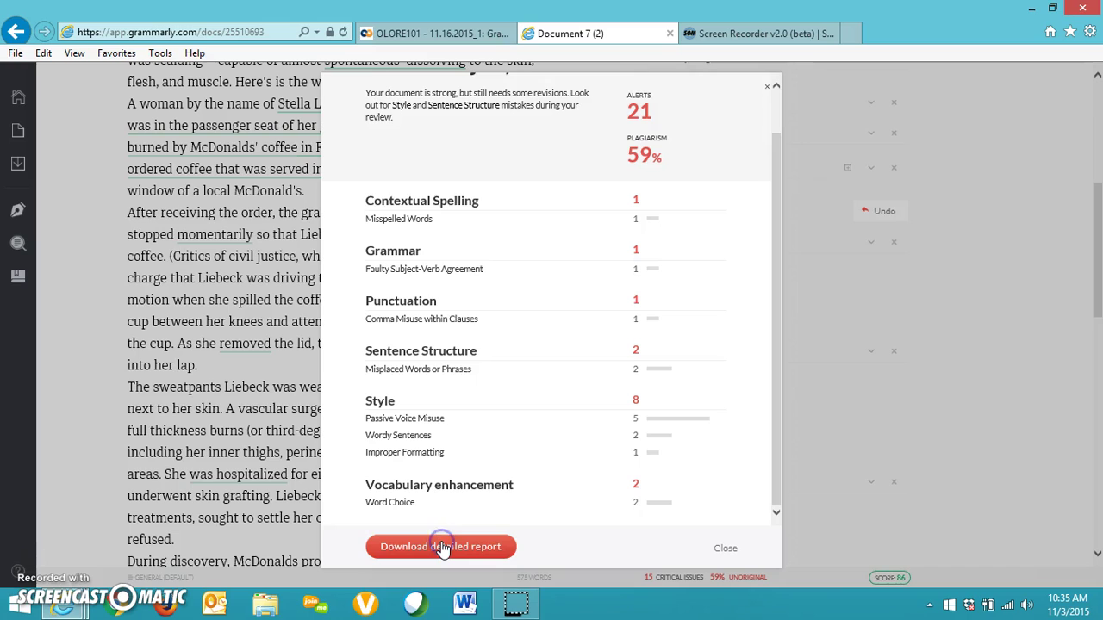
click(441, 550)
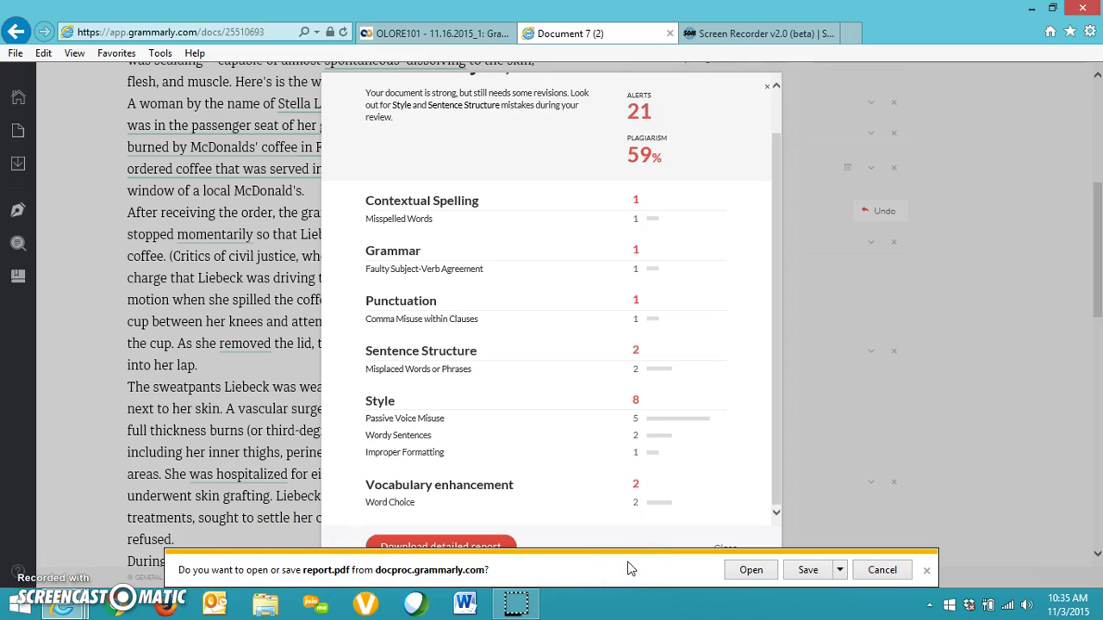
click(839, 570)
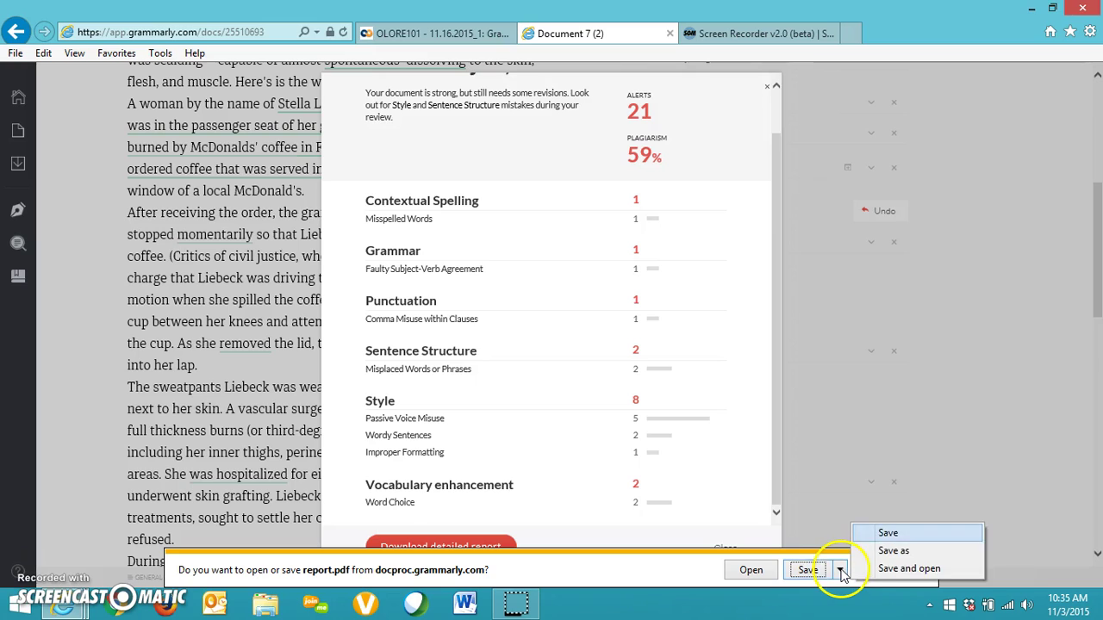
click(908, 552)
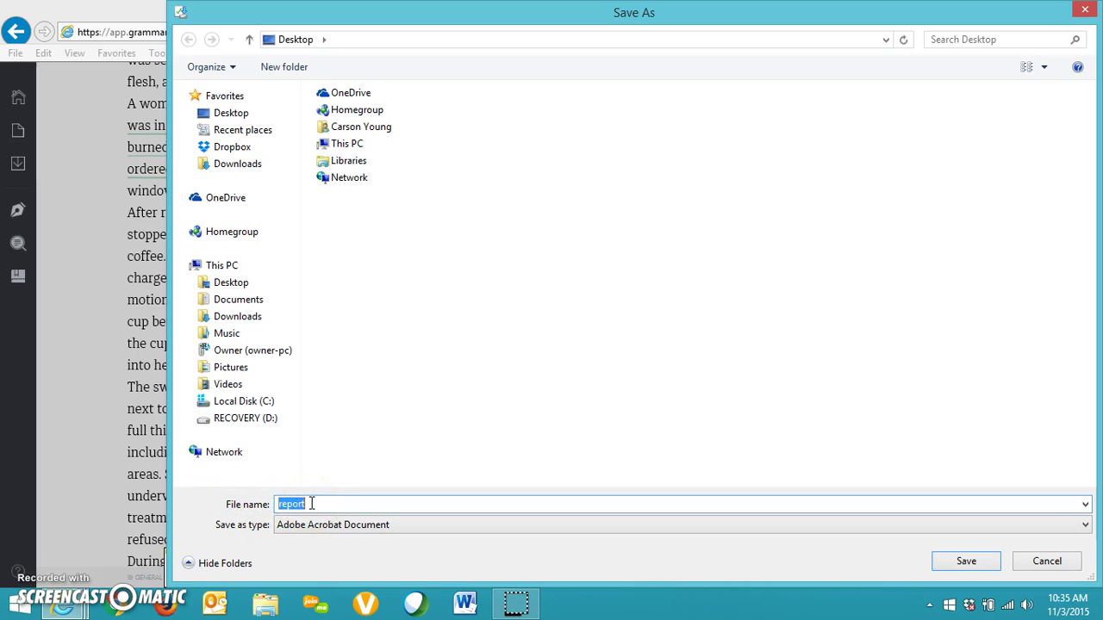
Save the report PDF to the Desktop as "Document 7 (2).Grammarly" and close the score report
text(Document 7)
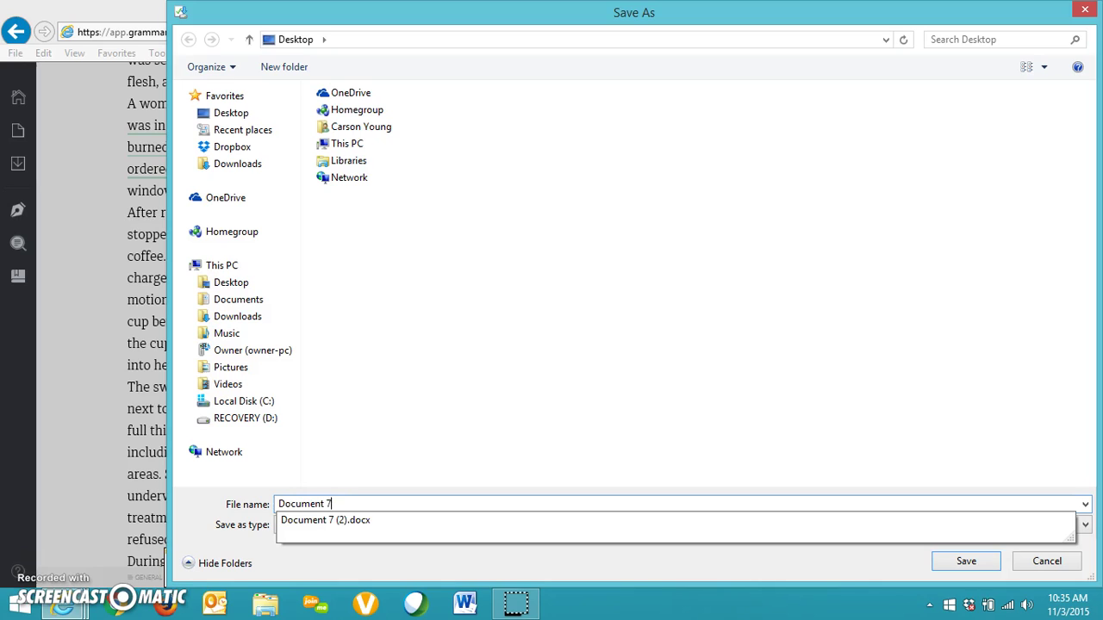
key(Down)
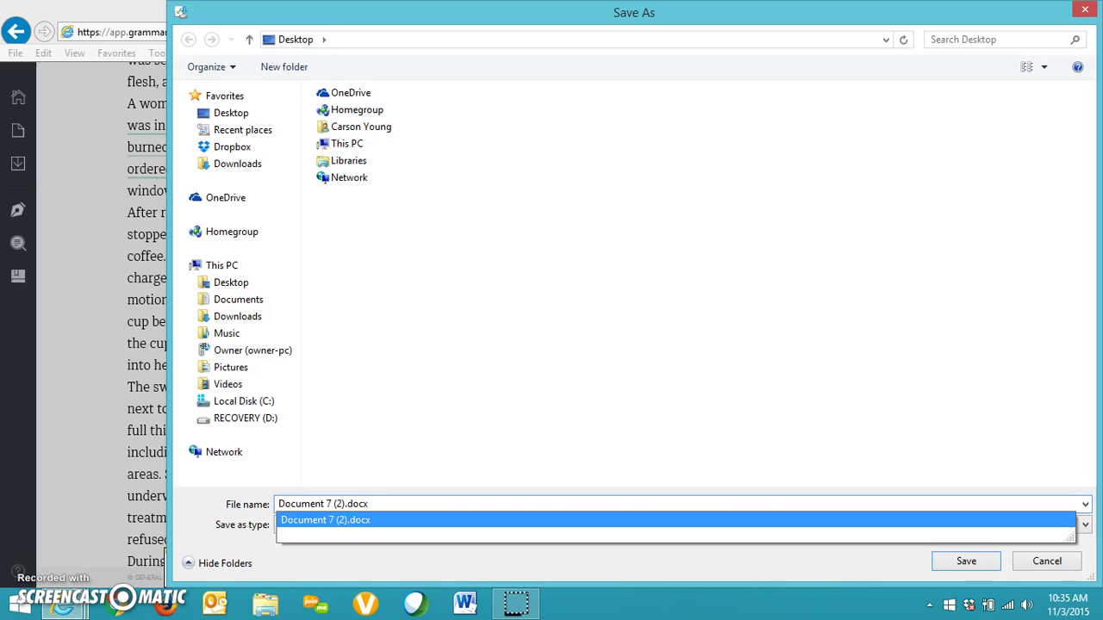
key(BackSpace)
key(BackSpace)
key(BackSpace)
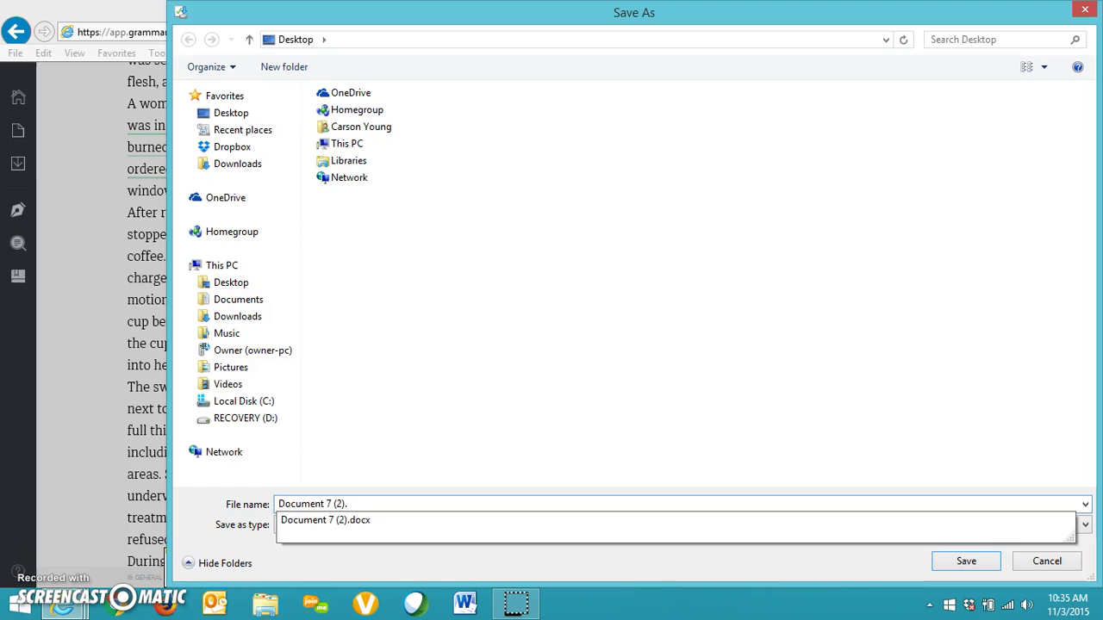
text(Grammarly)
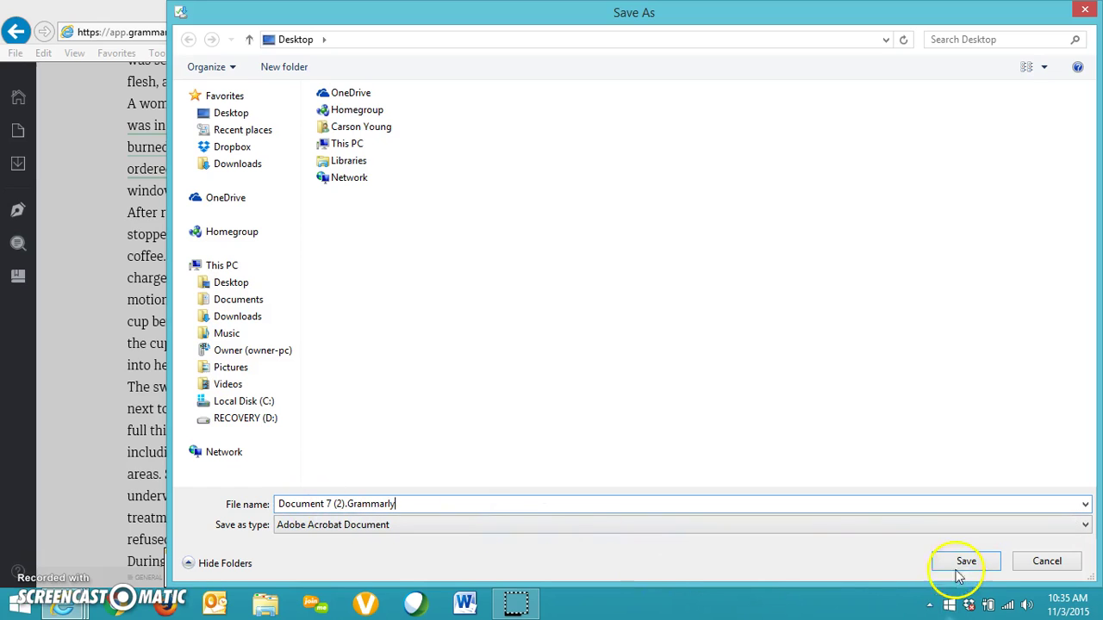
click(964, 564)
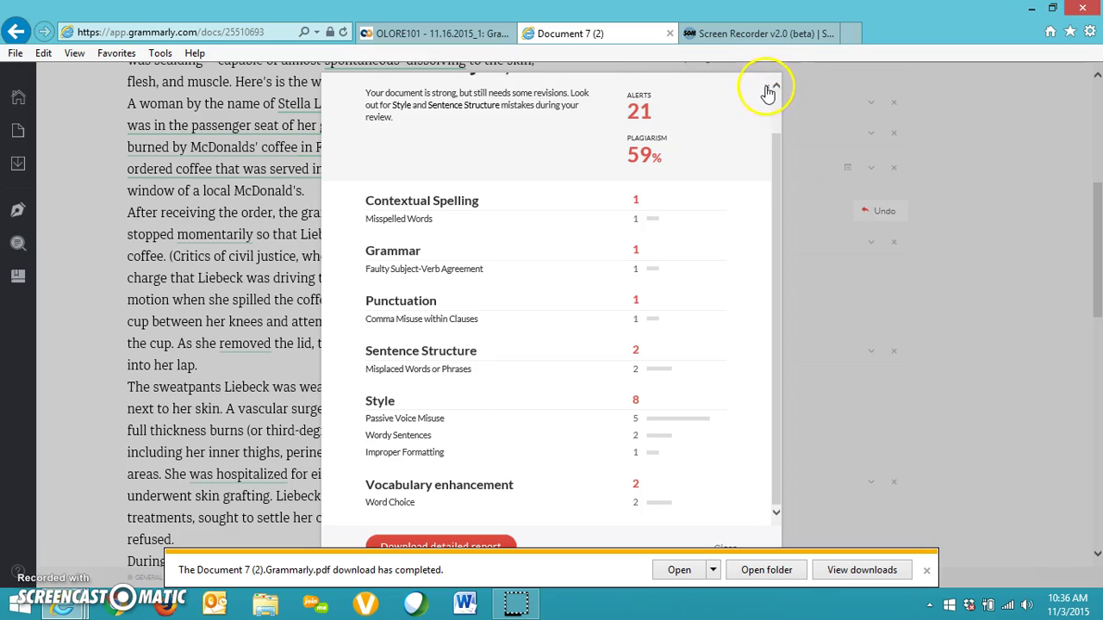
click(767, 86)
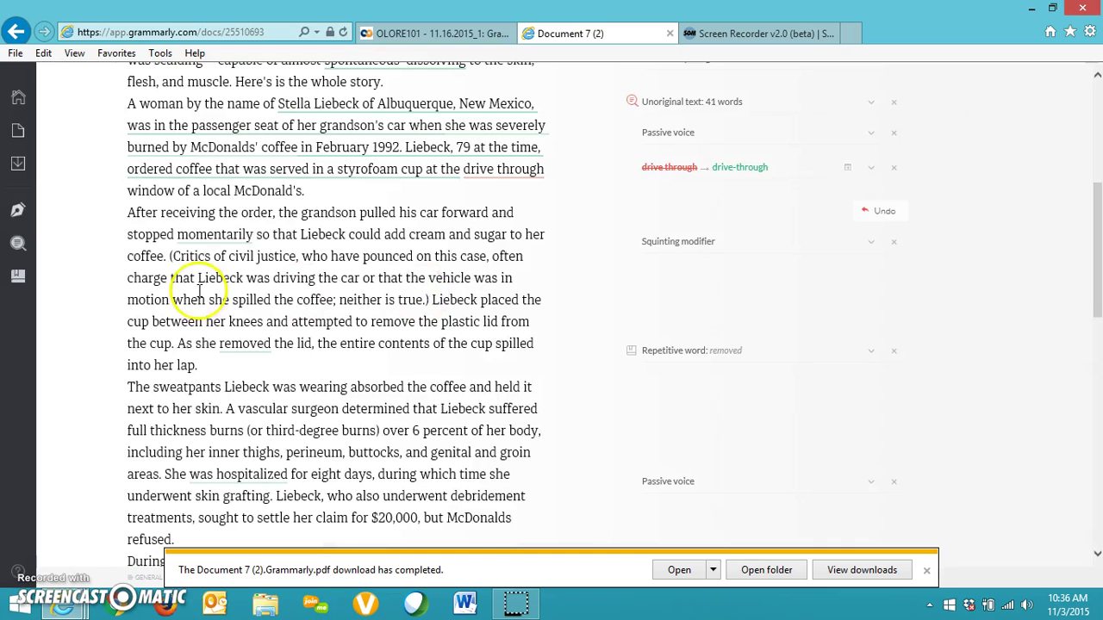
Download the corrected paper and save it to the Desktop as the Word document "Document 7 (2).edited"
scroll(173, 249, up, 1)
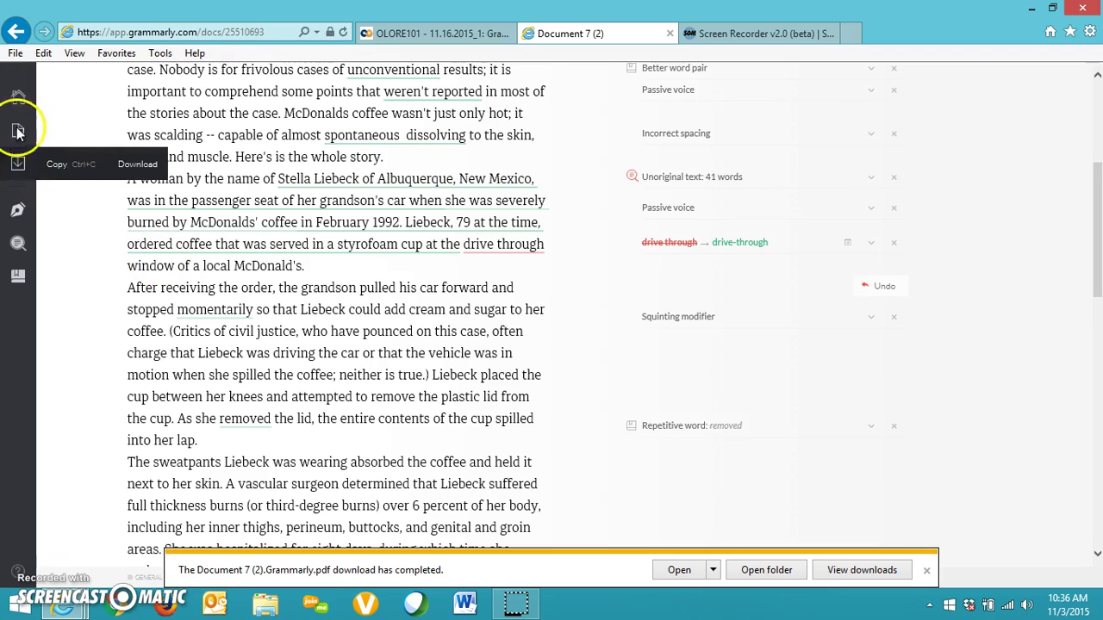
mouse_move(16, 168)
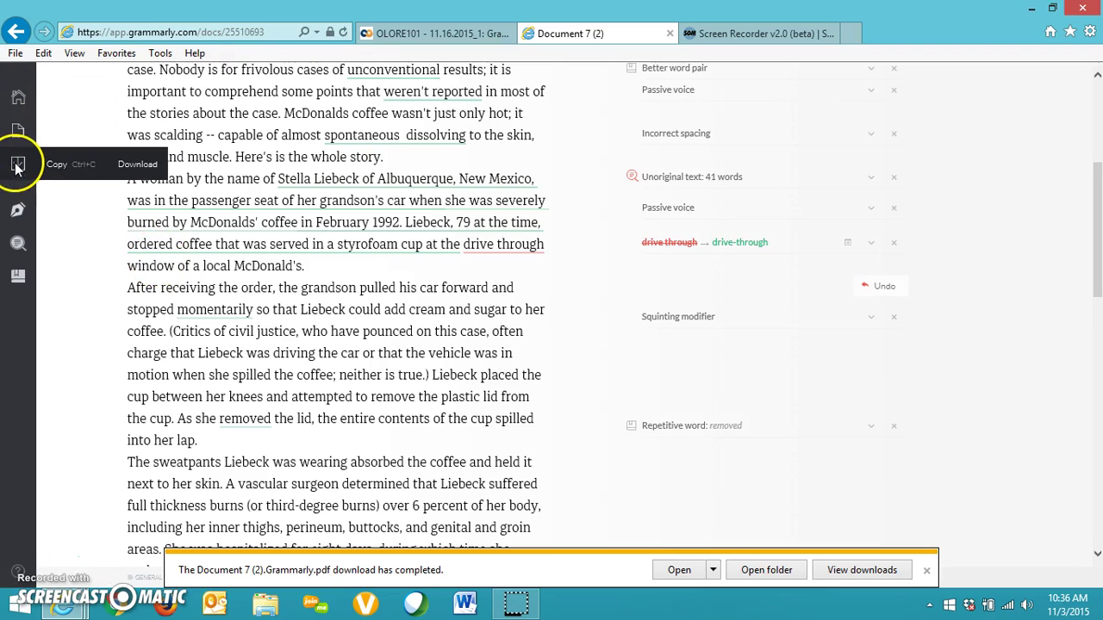
click(129, 164)
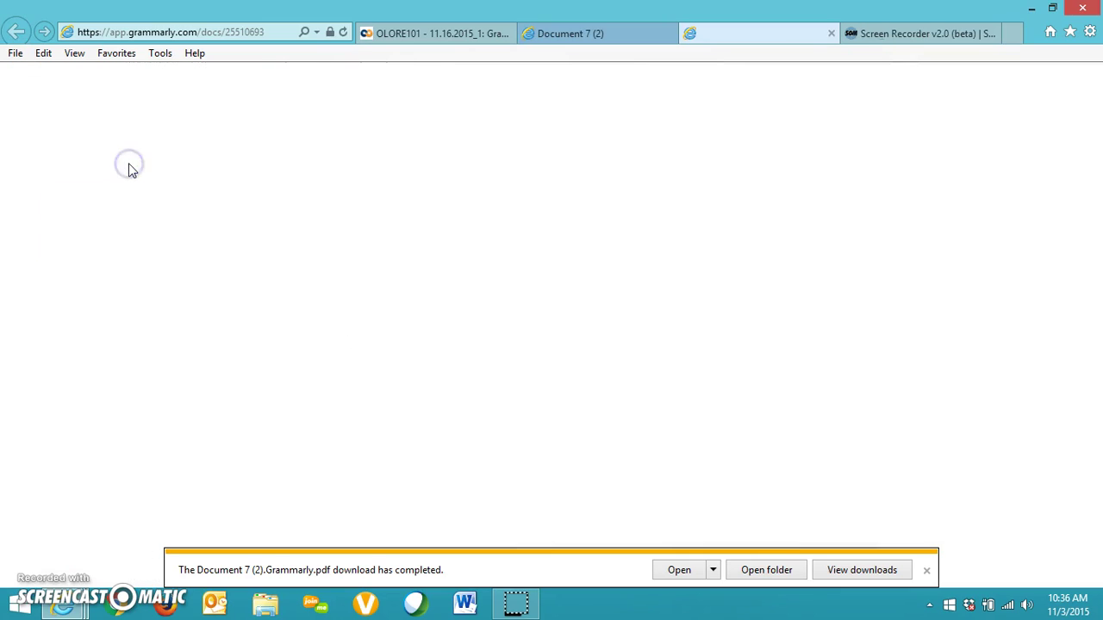
click(927, 571)
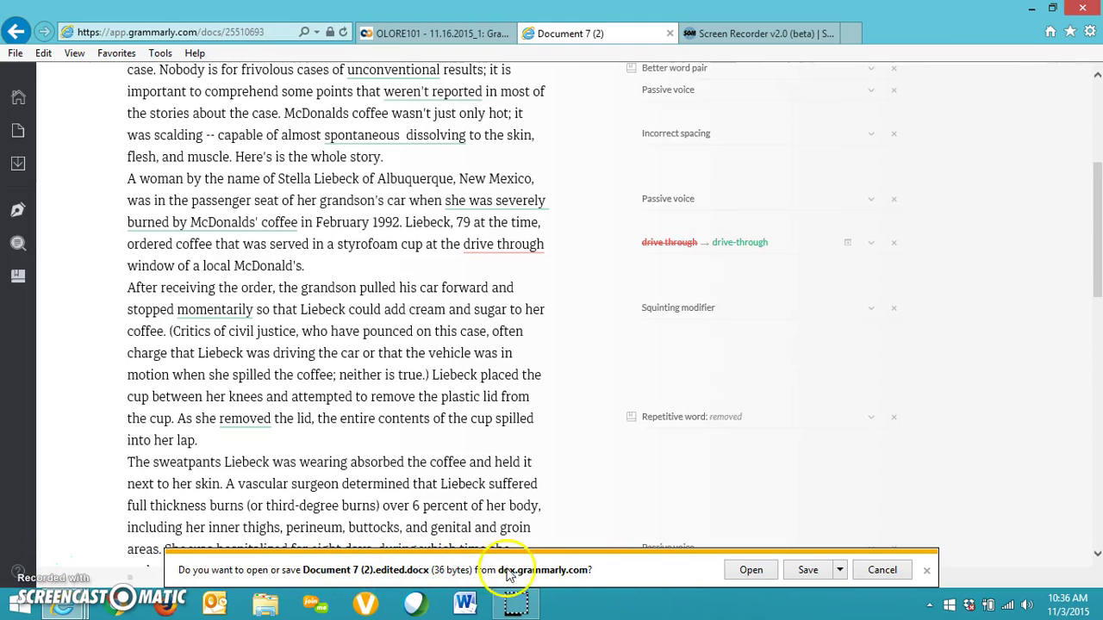
click(839, 570)
click(886, 552)
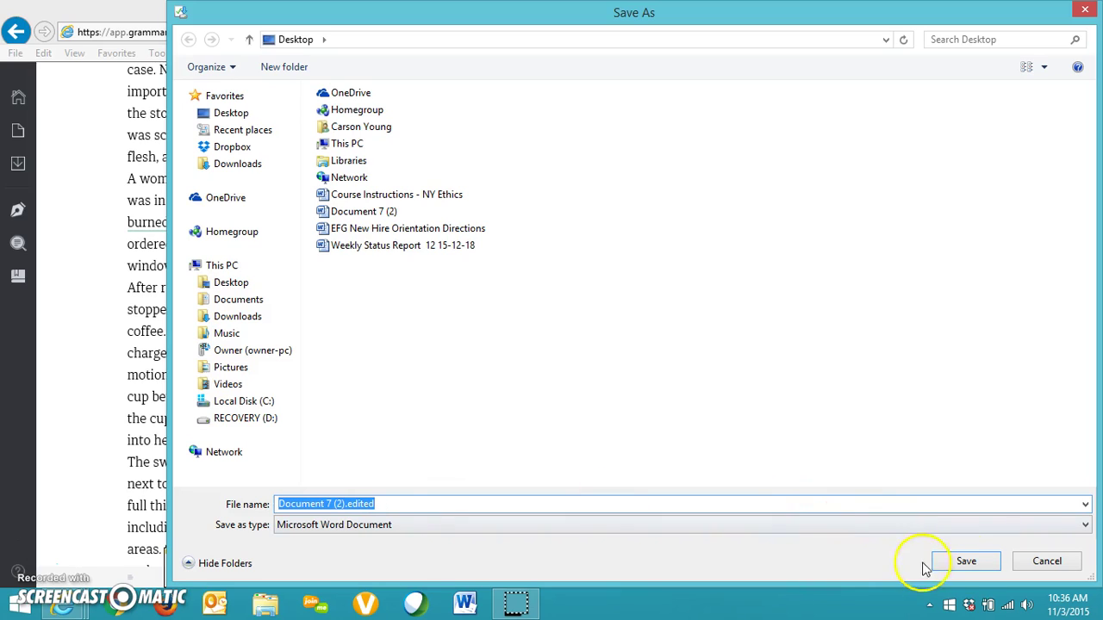
click(970, 561)
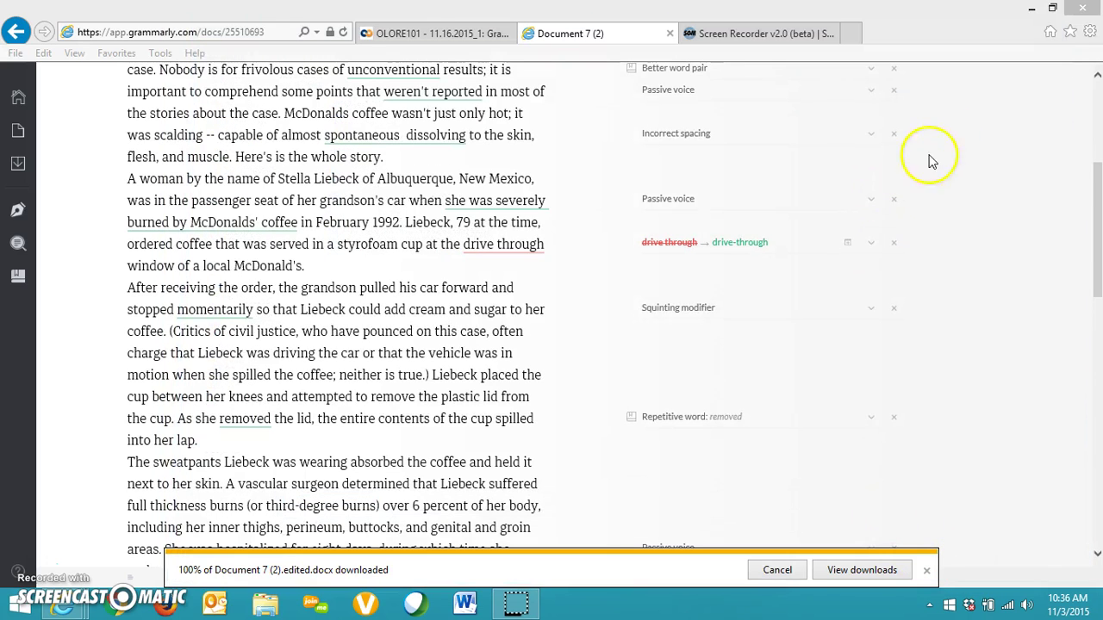
Switch to the desktop and locate the Grammarly report PDF, the original Document 7 (2) and the edited Word copy
click(1032, 10)
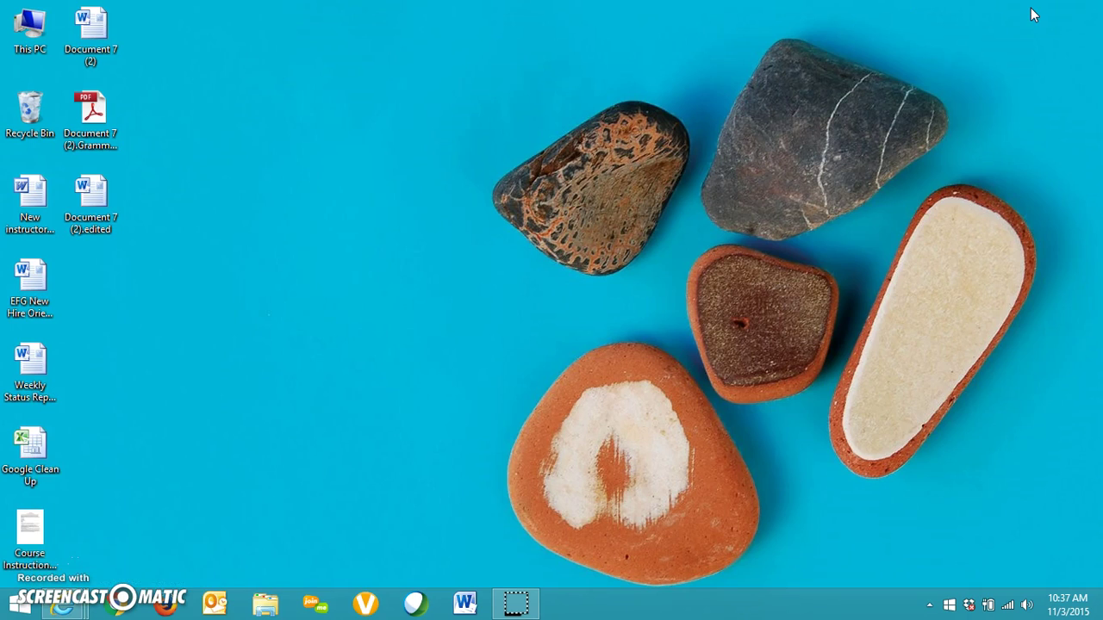
click(92, 110)
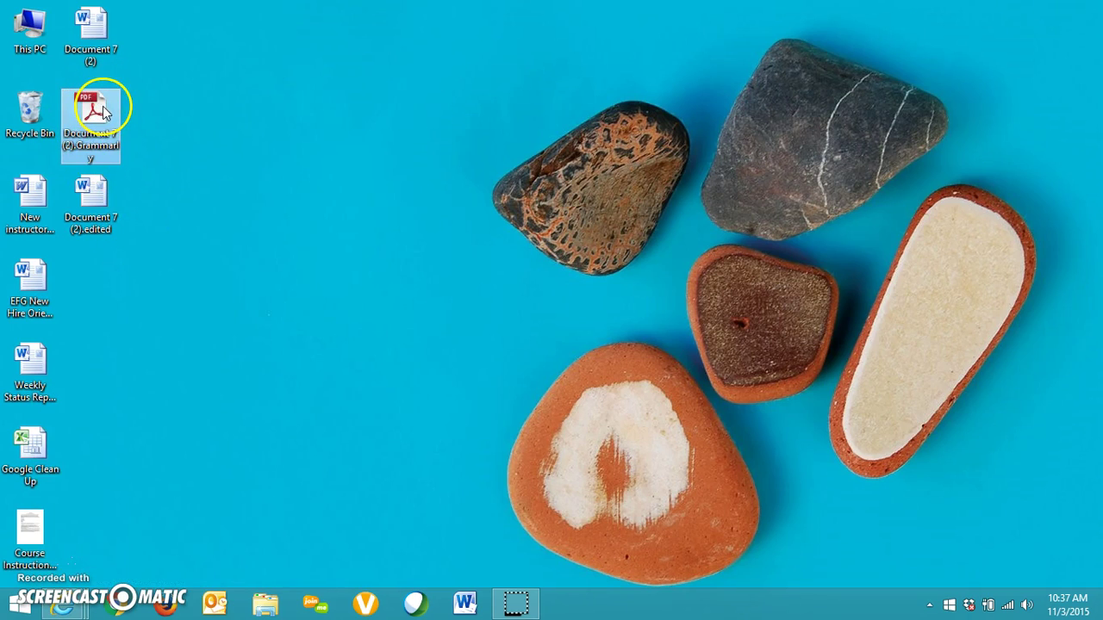
click(137, 106)
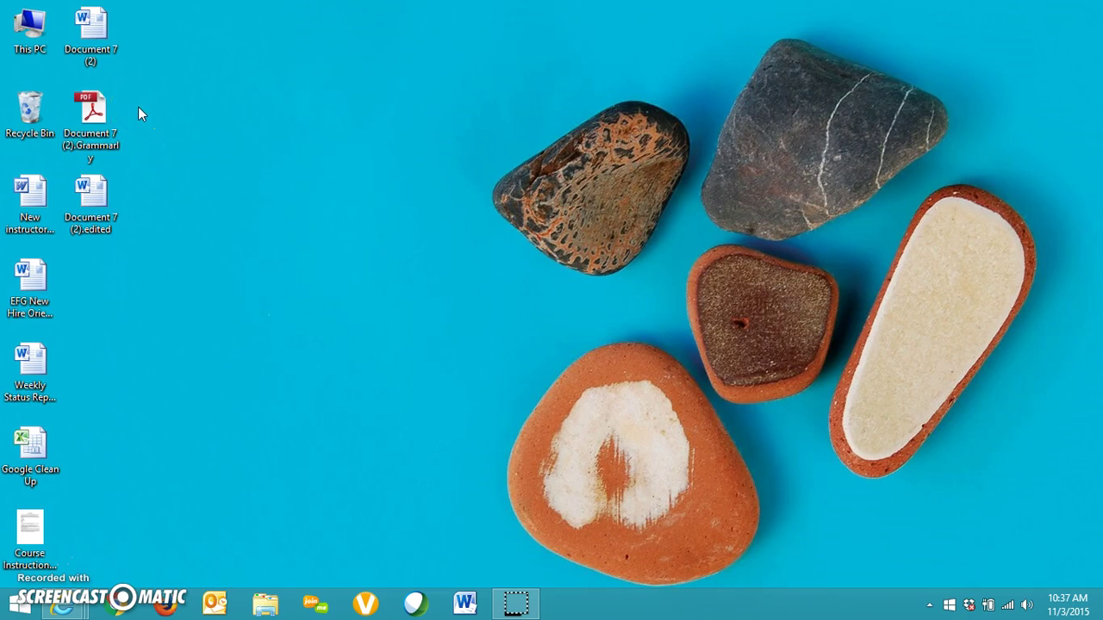
click(97, 32)
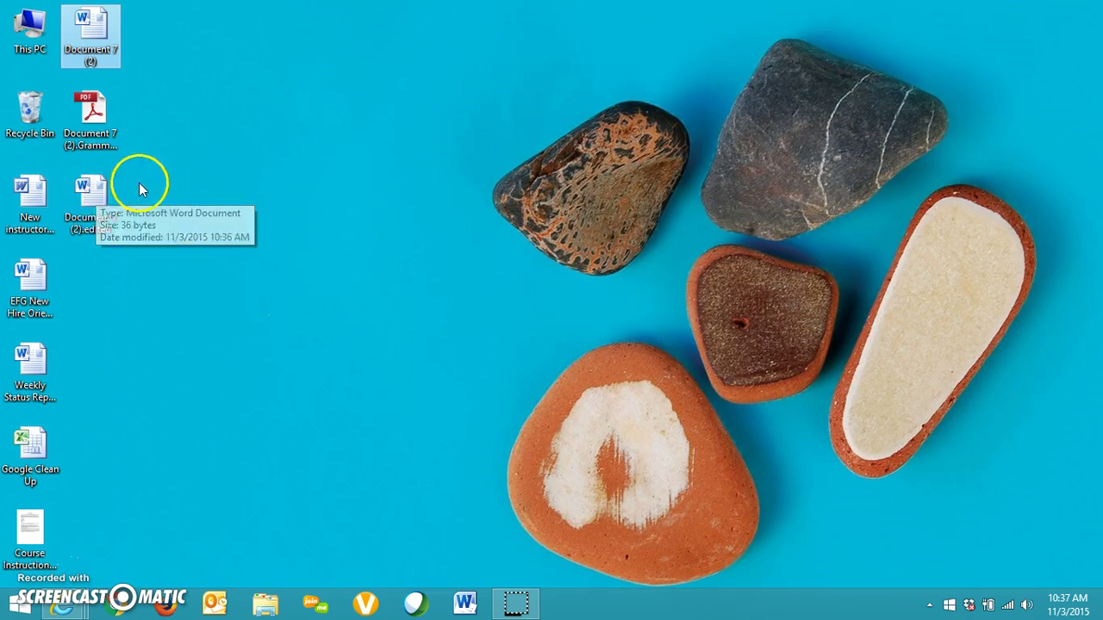
click(85, 196)
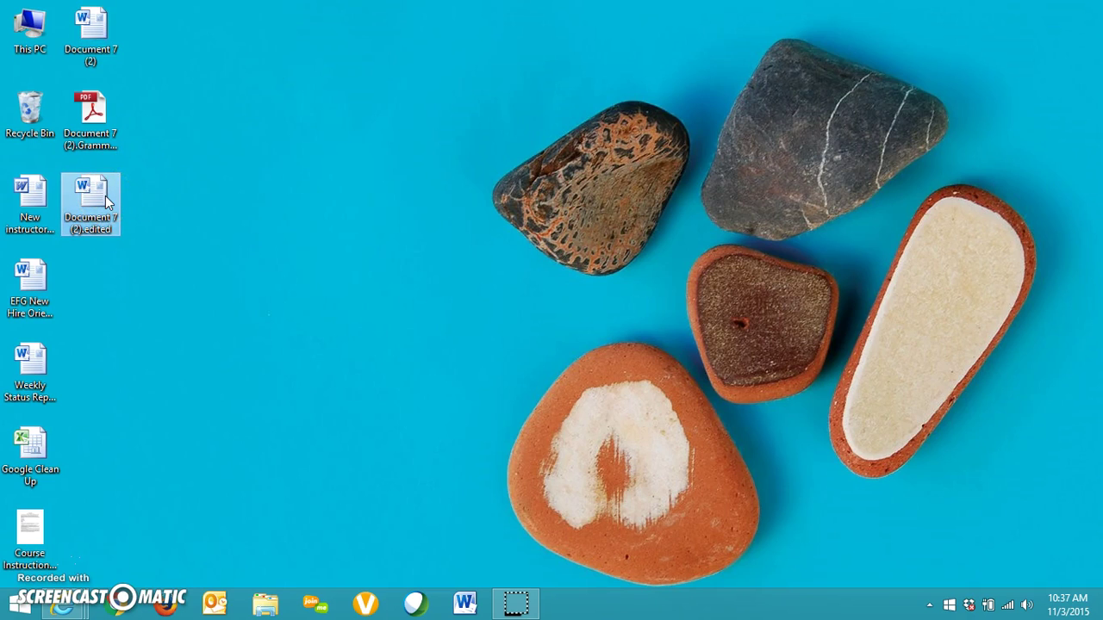
click(97, 197)
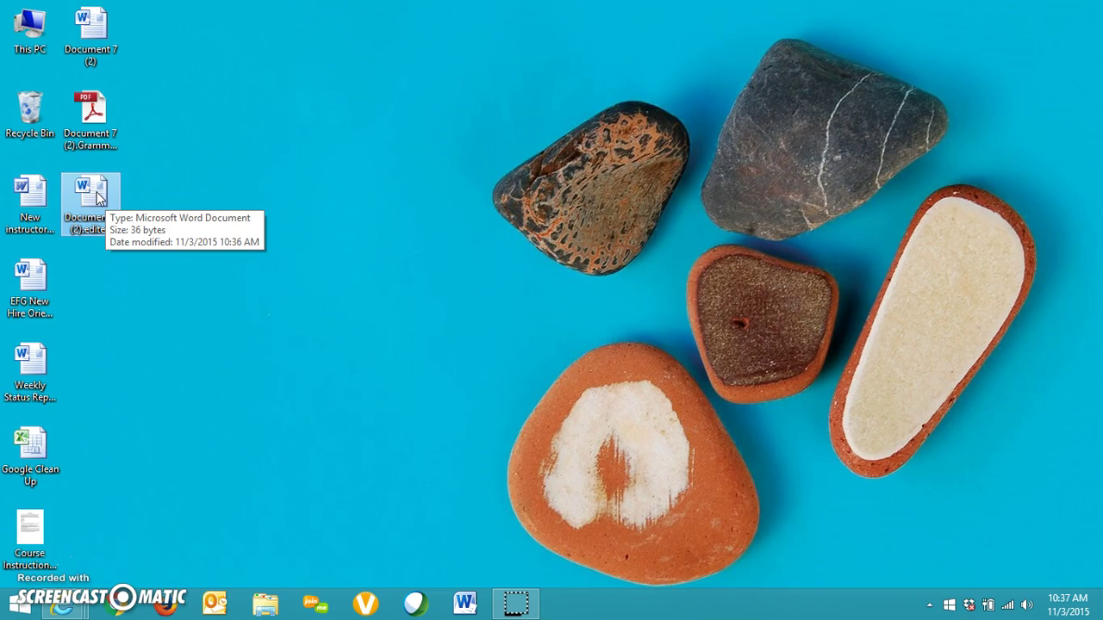
click(95, 195)
click(90, 196)
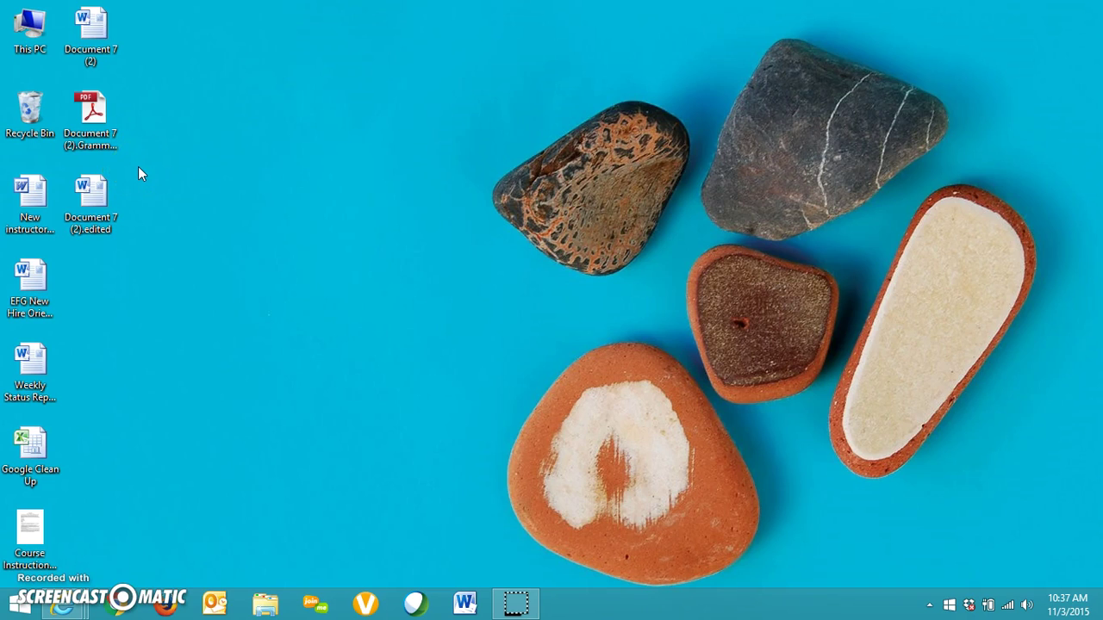
Select the Grammarly report PDF and the edited Word copy in turn to point out the two downloaded files
click(99, 131)
click(86, 206)
click(97, 108)
click(98, 196)
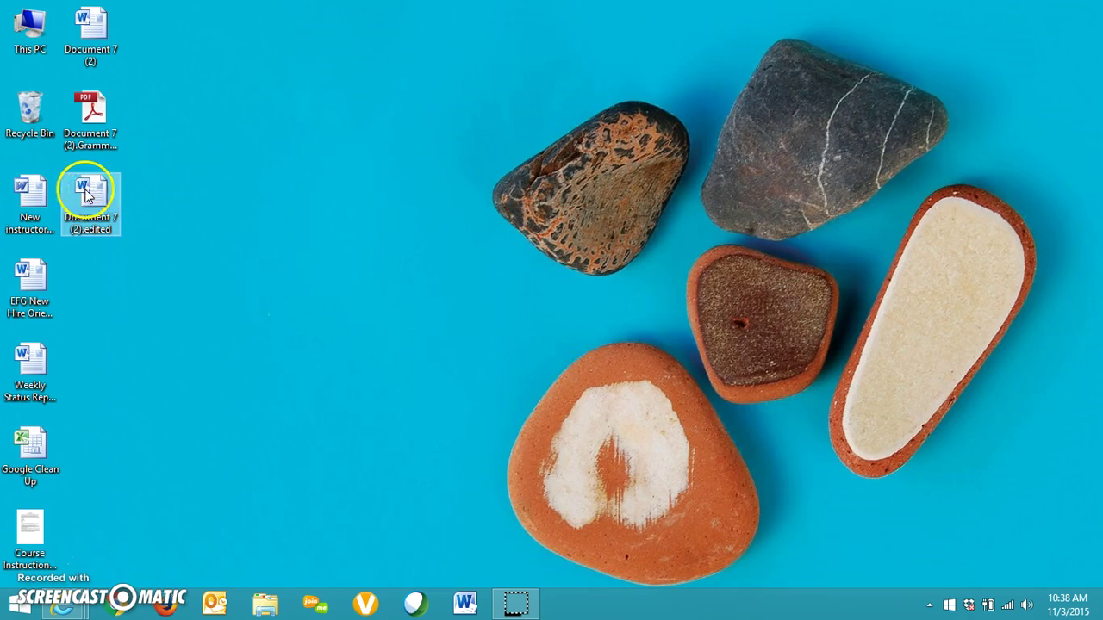
click(102, 111)
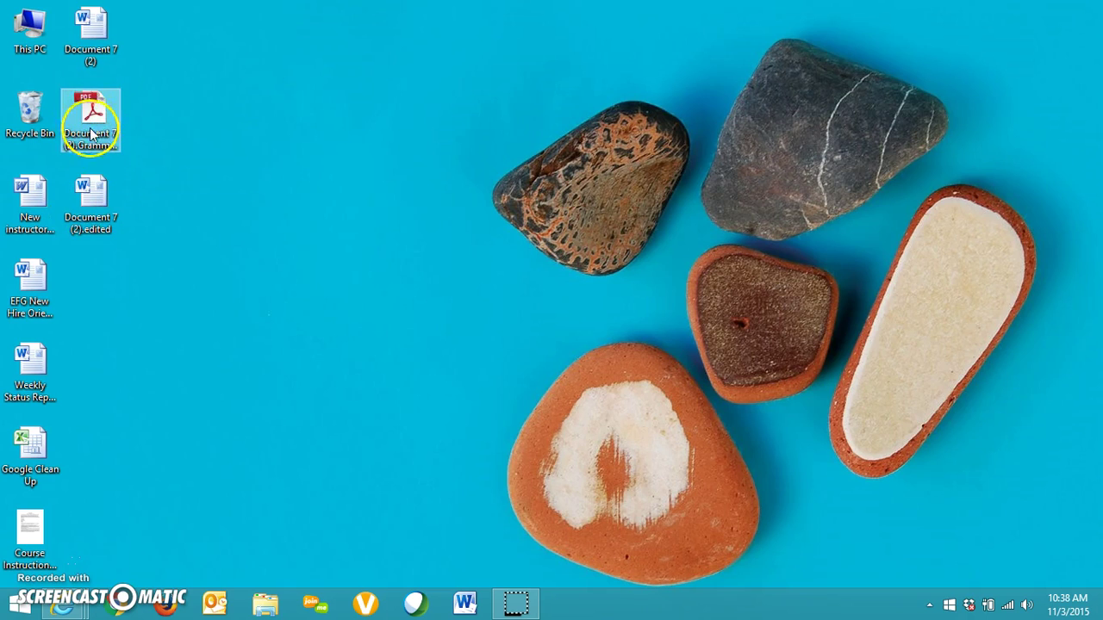
click(96, 438)
click(38, 570)
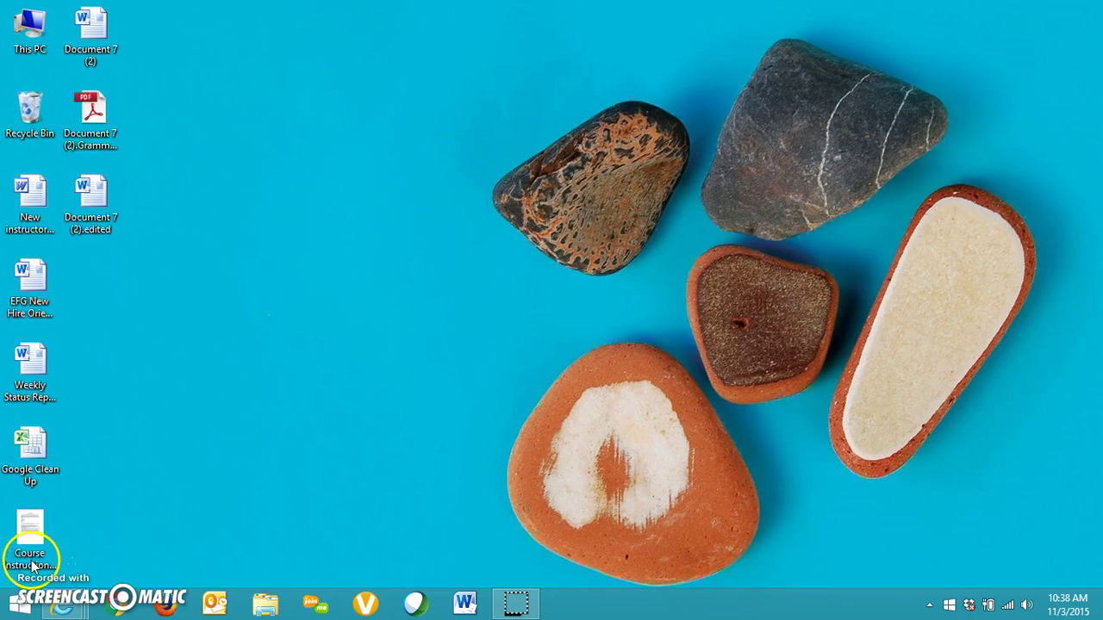